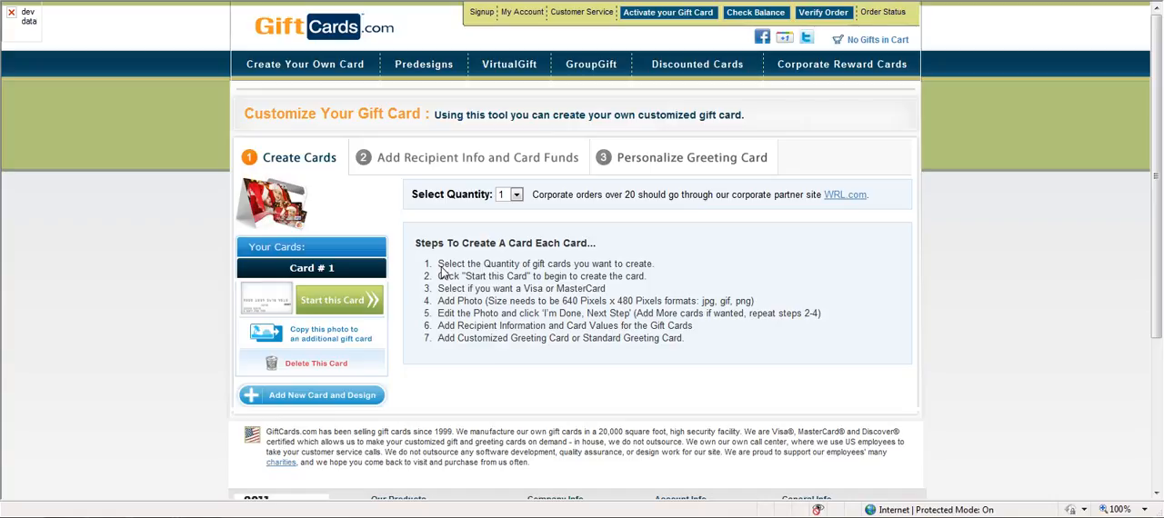
- Set the gift card quantity to 2 and start Card #1 as a Visa gift card
left_click(517, 196)
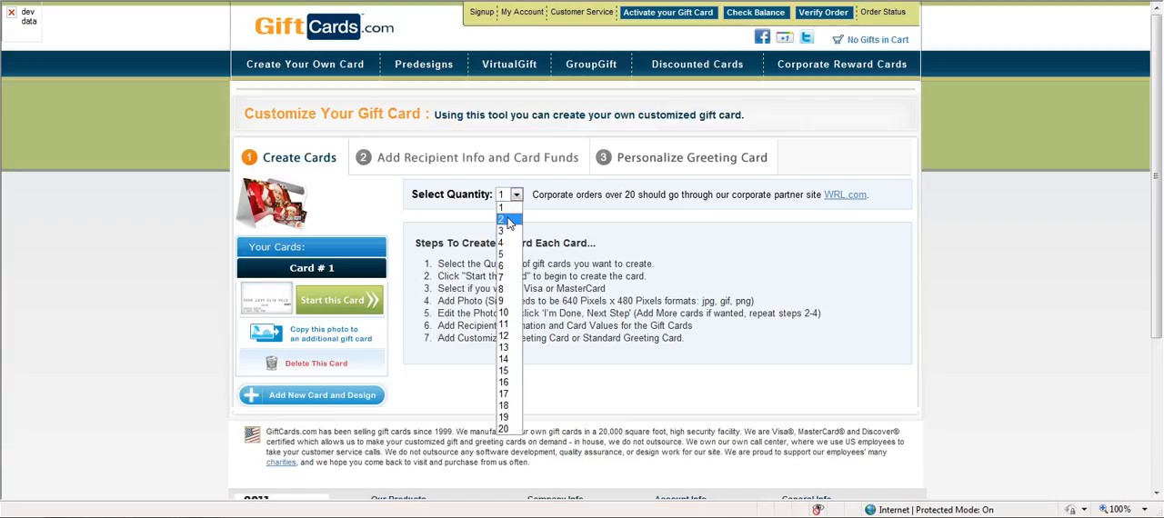
left_click(508, 220)
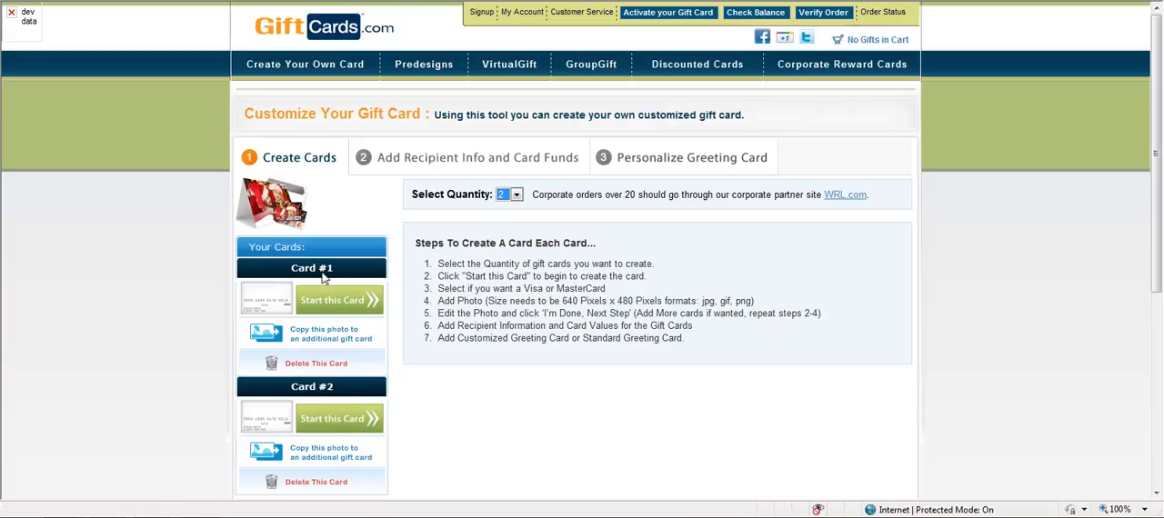
left_click(361, 305)
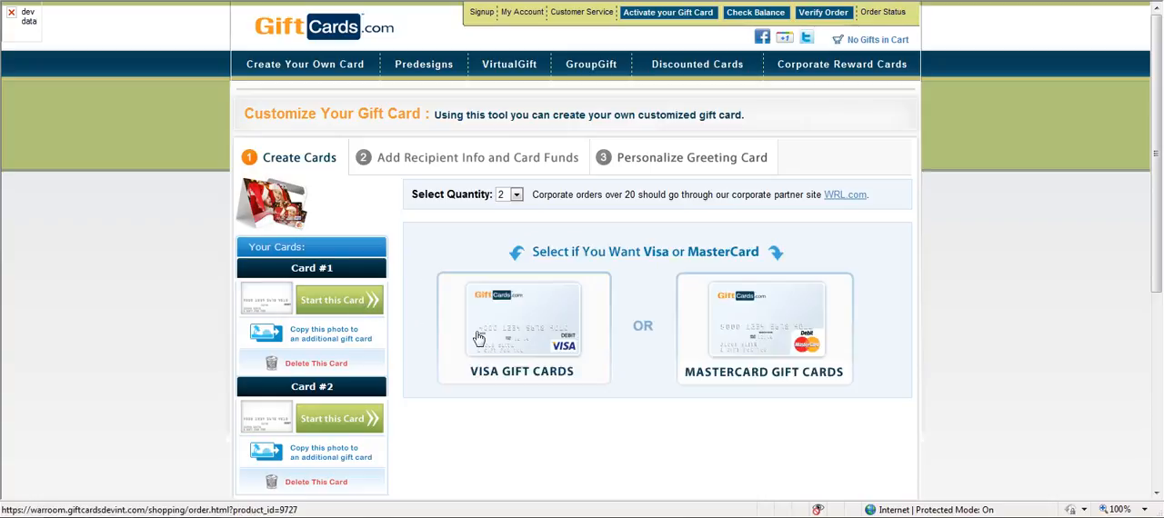
left_click(544, 319)
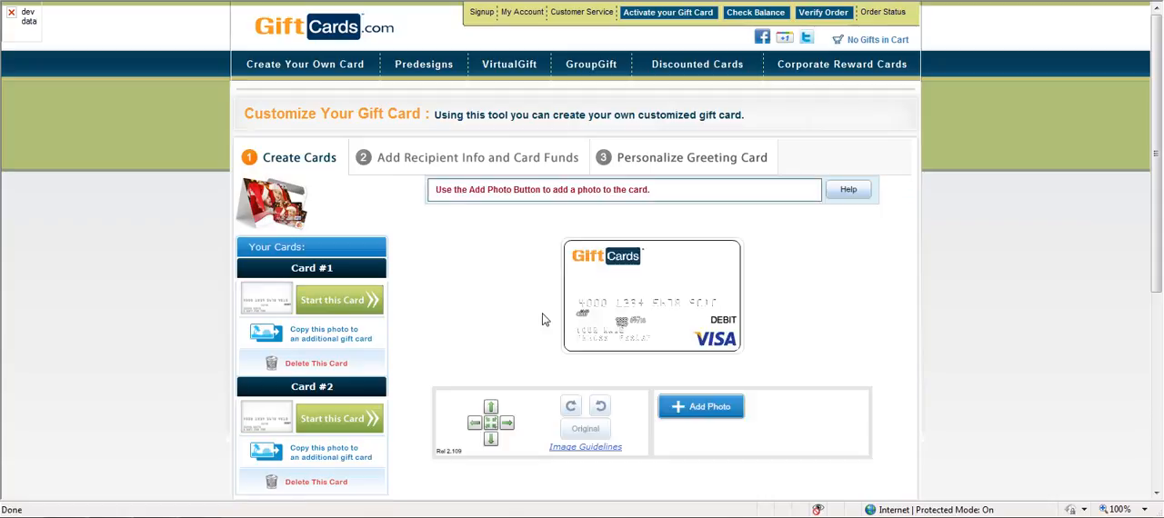
- Add the Chrysanthemum photo from the Sample Pictures folder to Card #1
left_click(709, 407)
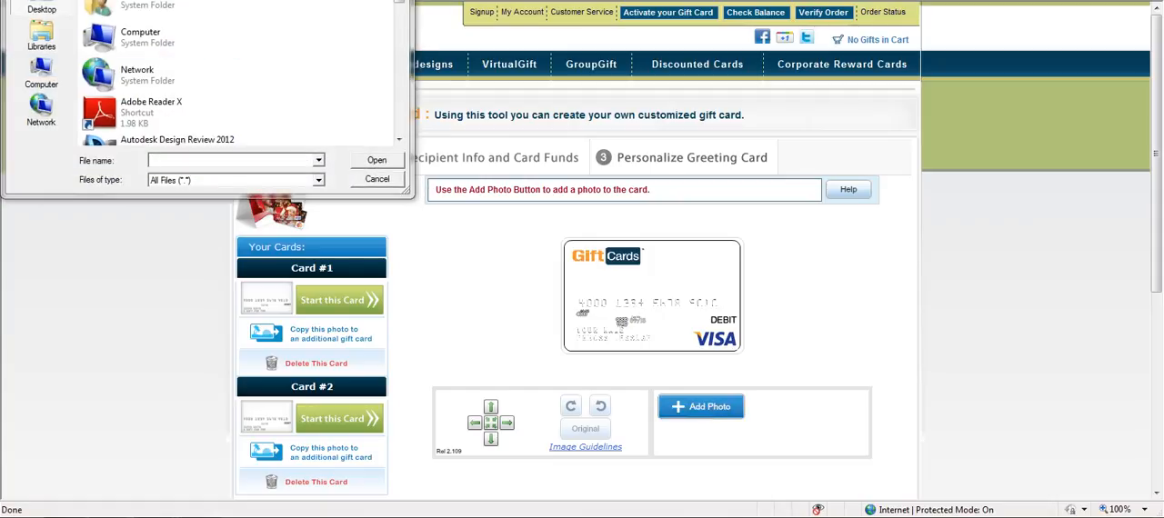
double_click(106, 0)
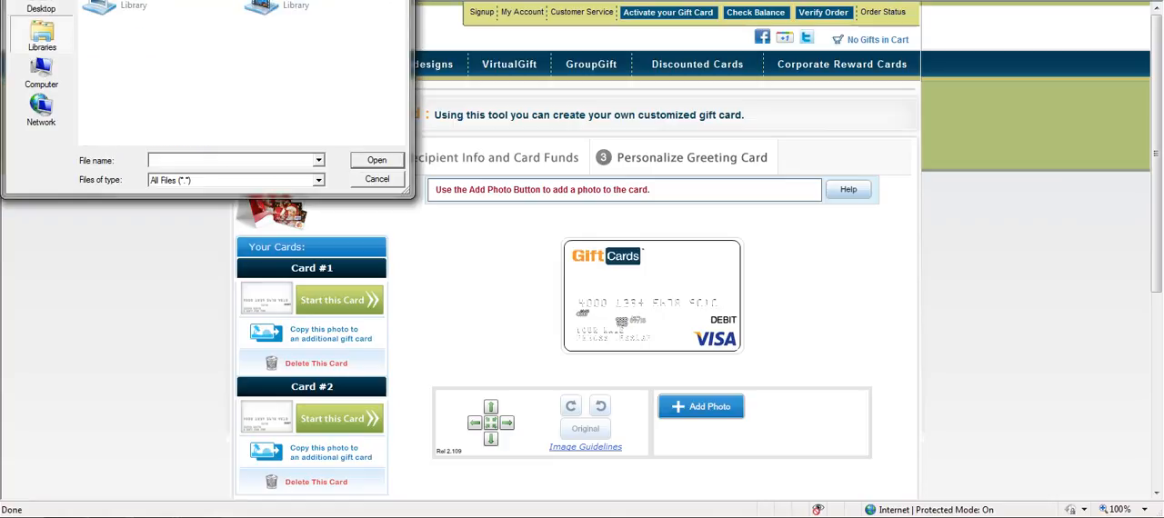
double_click(106, 7)
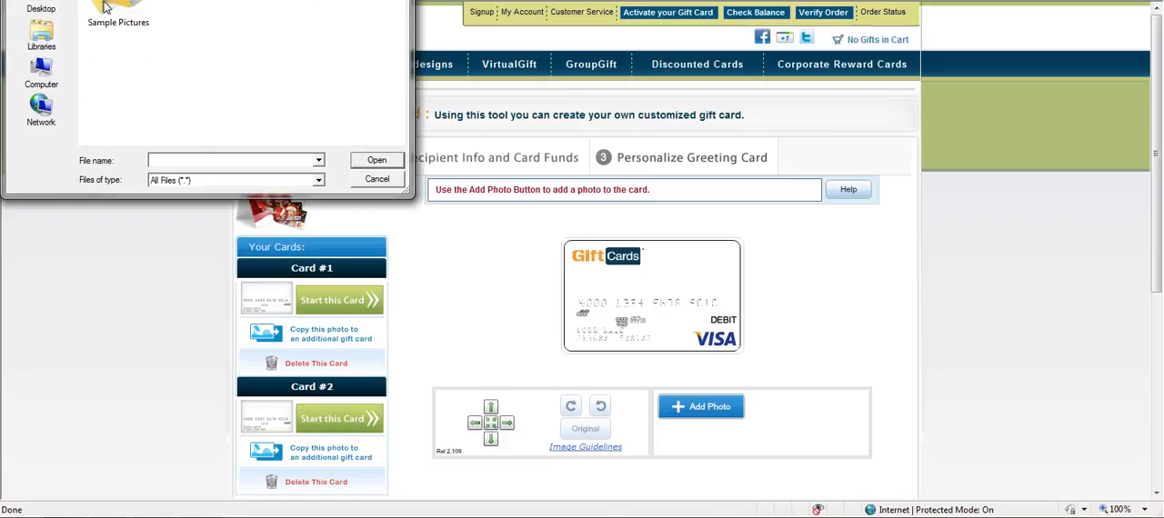
double_click(105, 8)
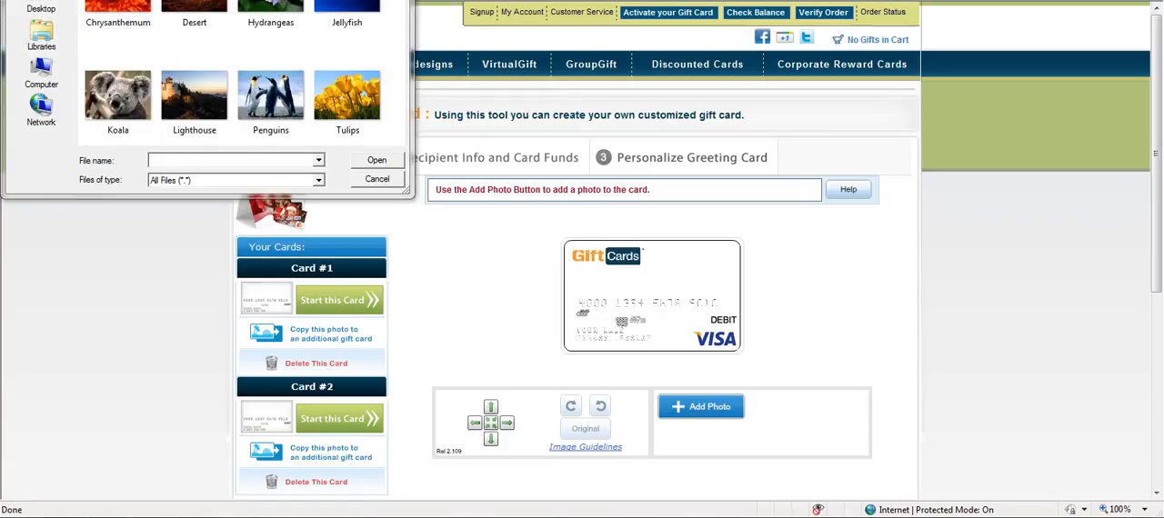
double_click(118, 9)
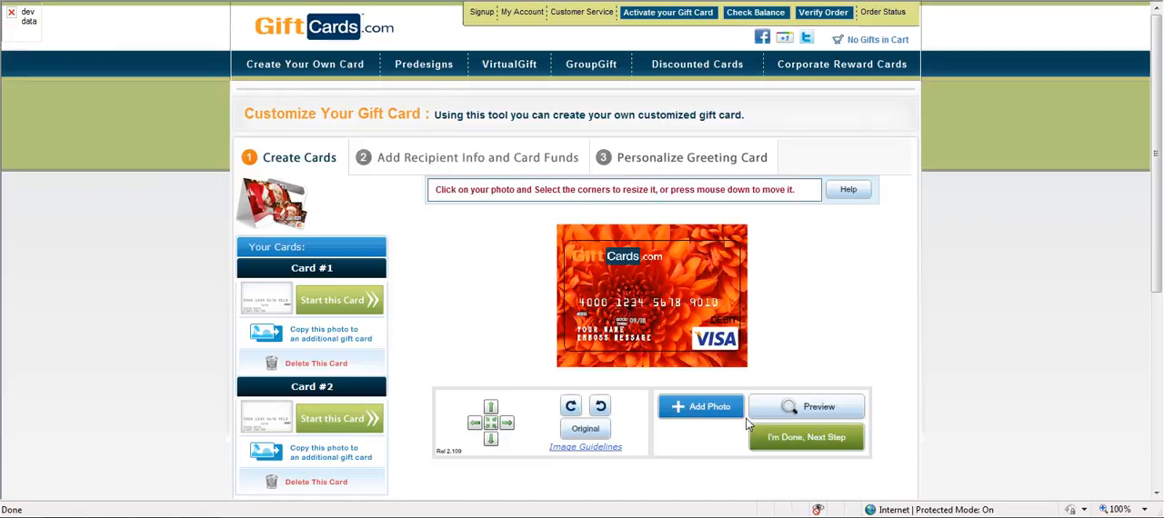
- Enlarge the chrysanthemum photo slightly and reposition it so that it covers the whole card
left_click_drag(723, 341, 756, 367)
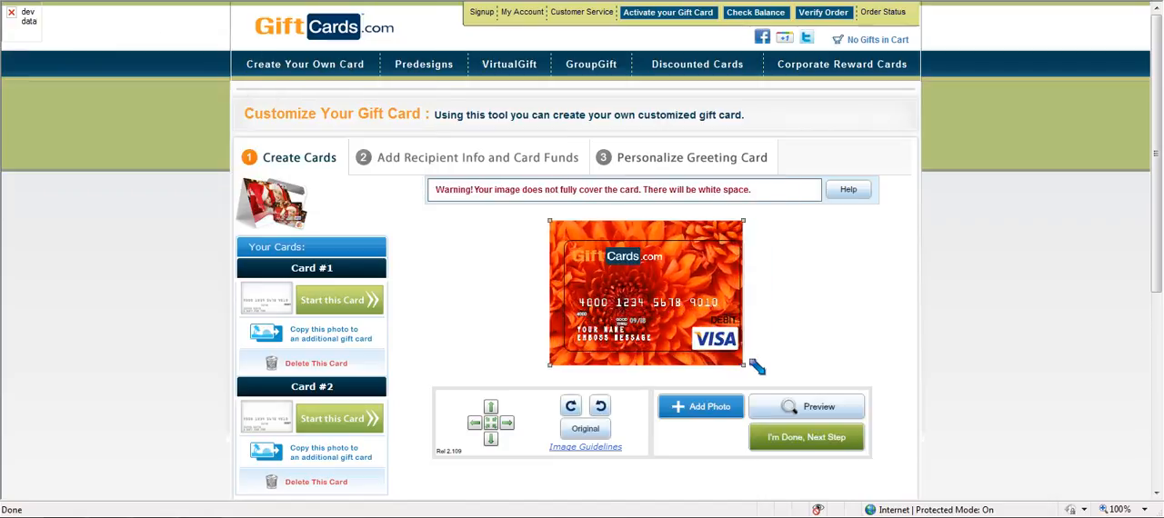
left_click_drag(695, 324, 701, 323)
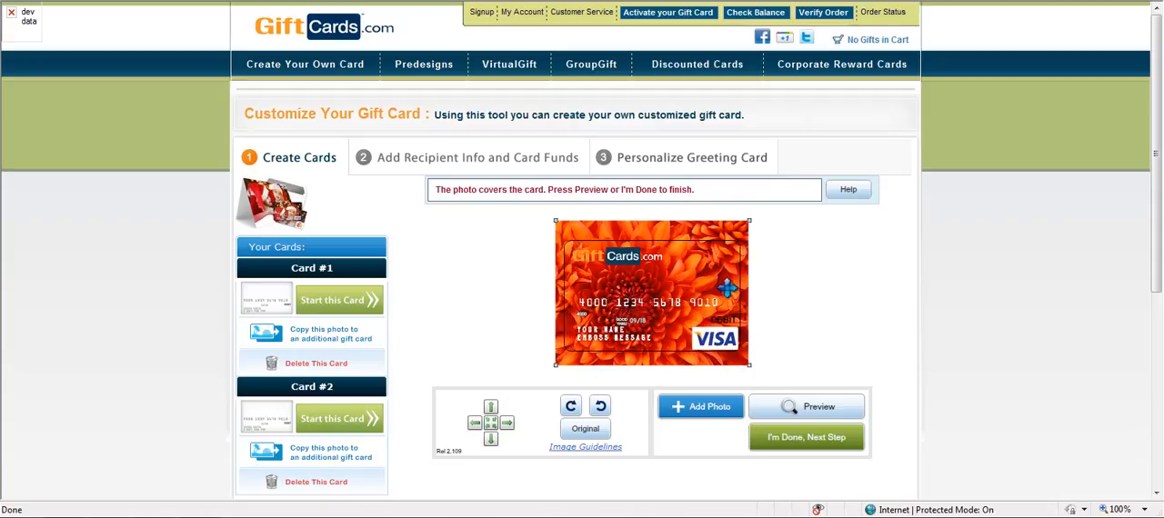
left_click_drag(728, 289, 678, 284)
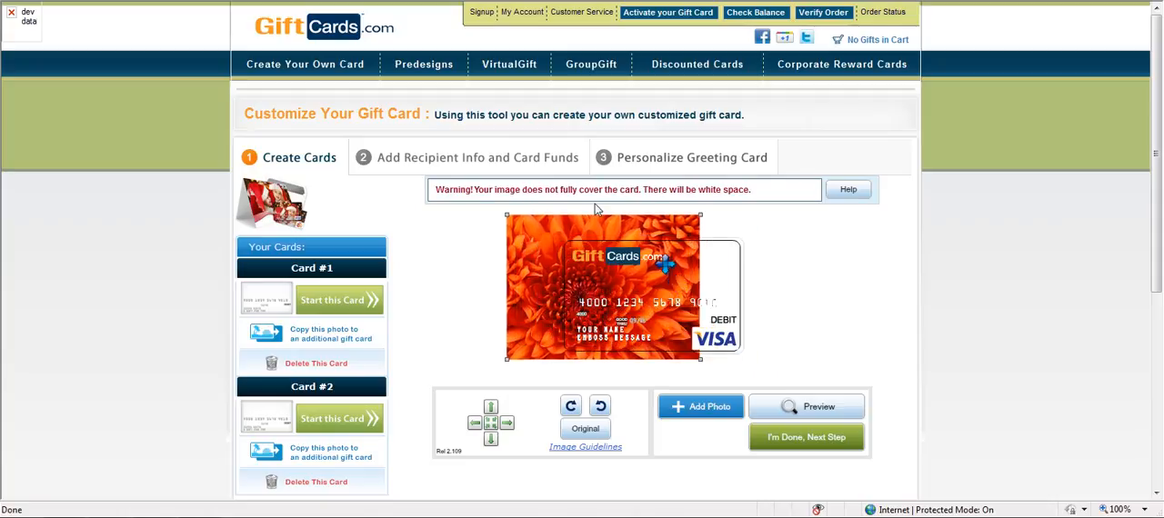
left_click_drag(581, 287, 630, 291)
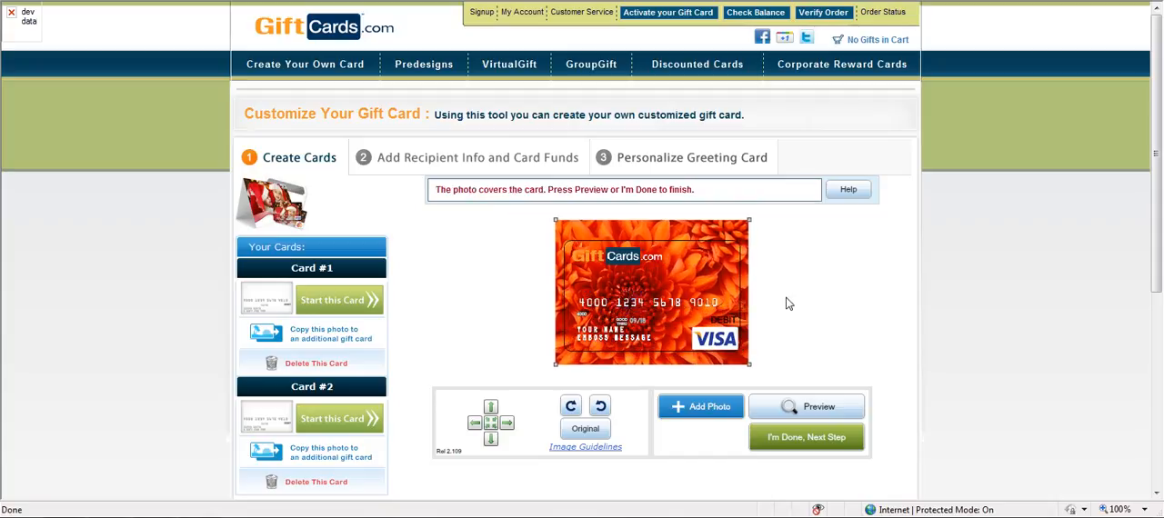
- Rotate the chrysanthemum photo clockwise into portrait orientation and nudge it slightly to the right
left_click(600, 406)
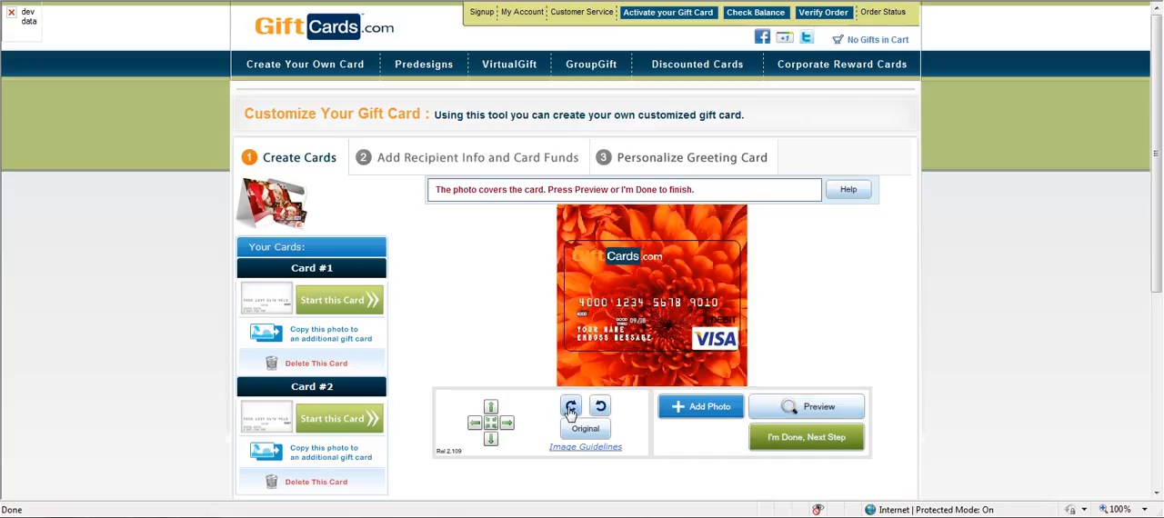
left_click(570, 407)
left_click(504, 423)
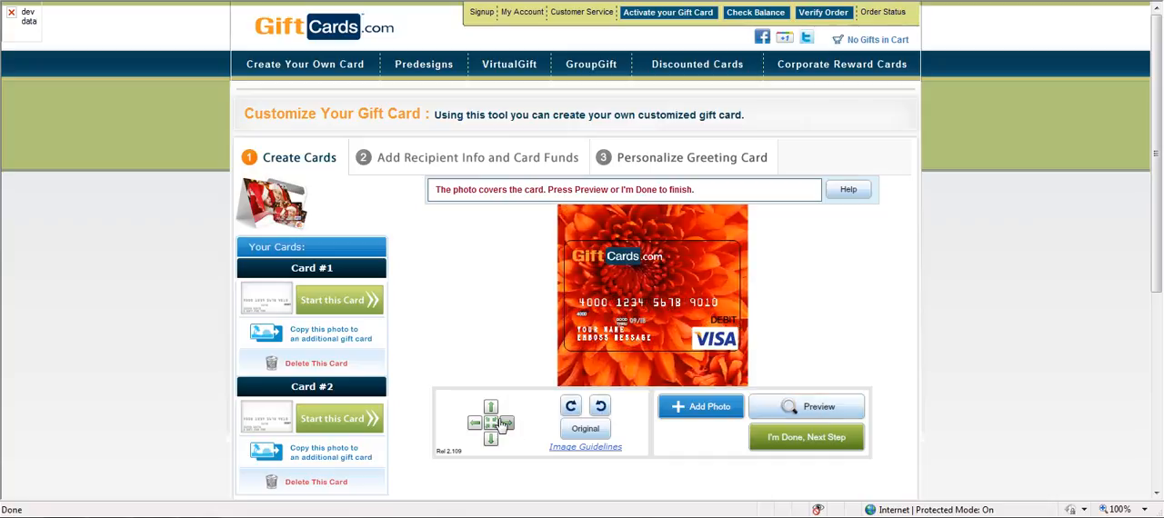
- Read through the image guidelines to the end and close them
left_click(572, 447)
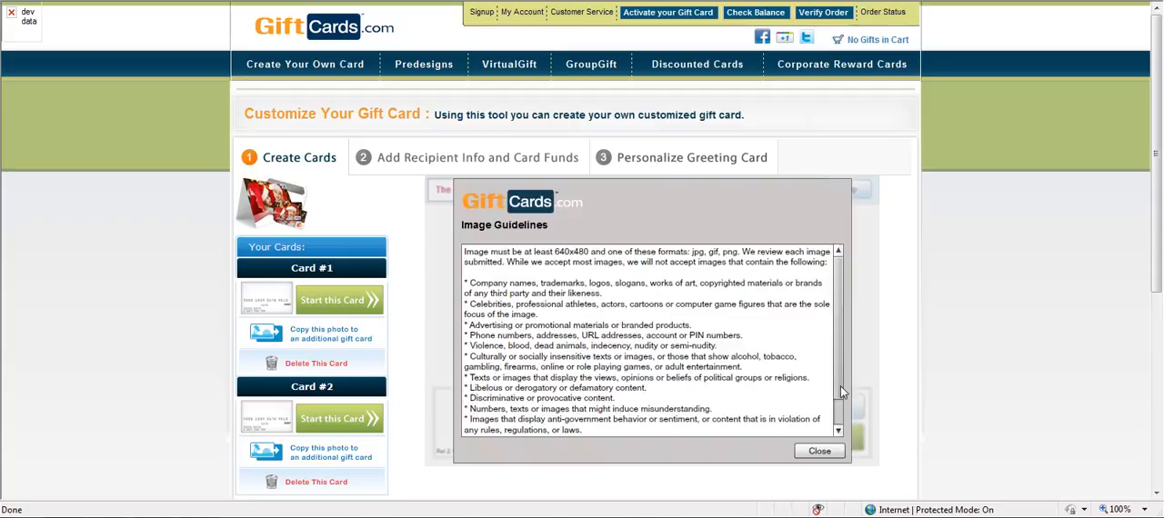
left_click_drag(838, 382, 839, 399)
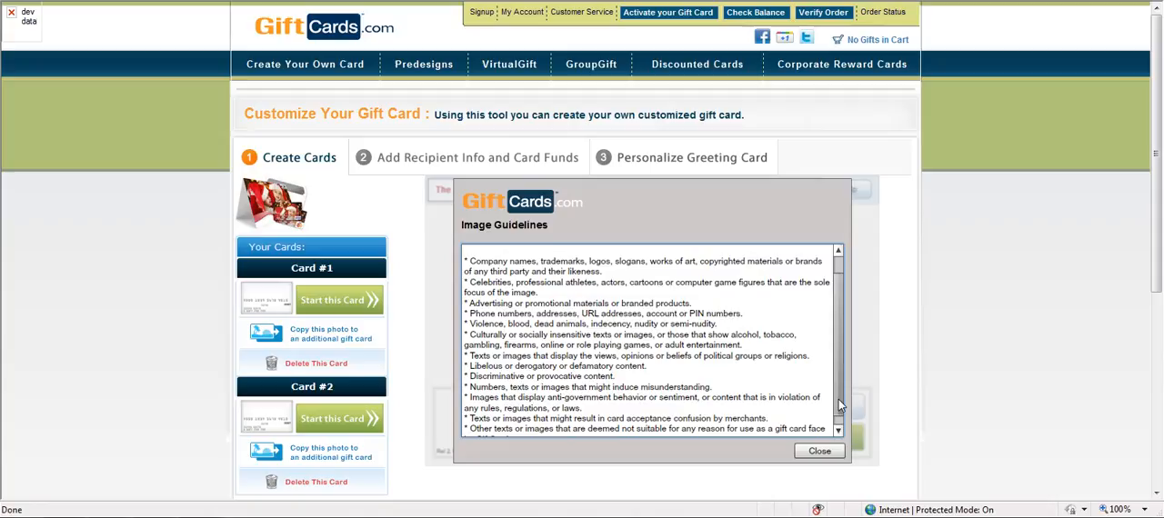
left_click_drag(839, 399, 838, 404)
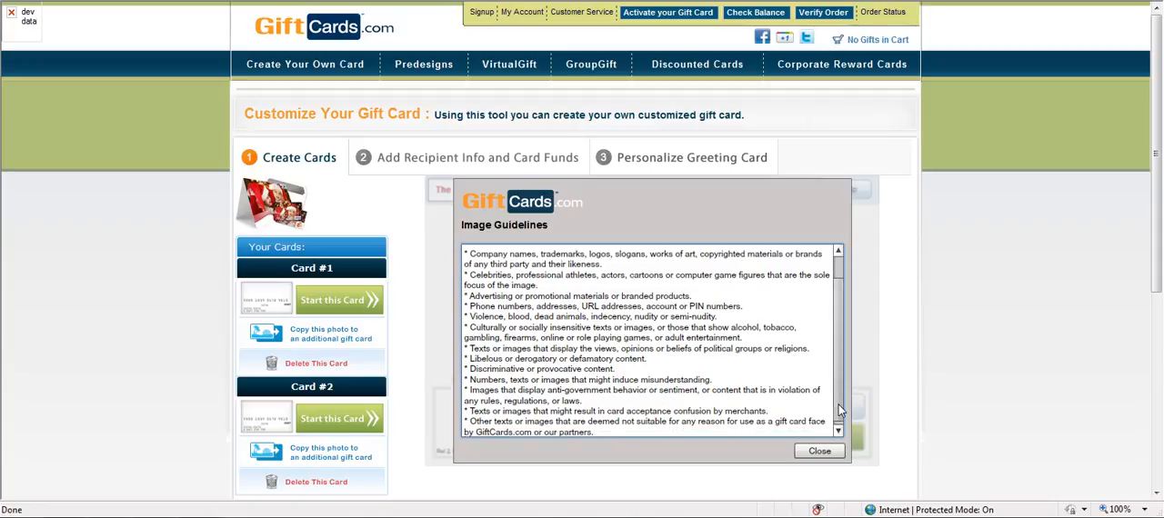
left_click(818, 452)
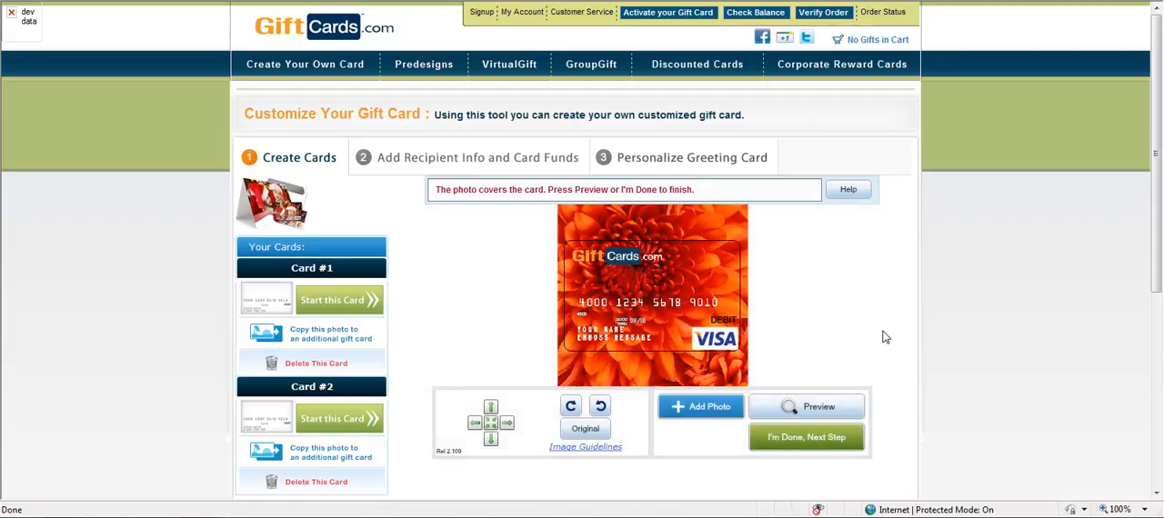
- Preview the Card #1 design and finish it
left_click(811, 407)
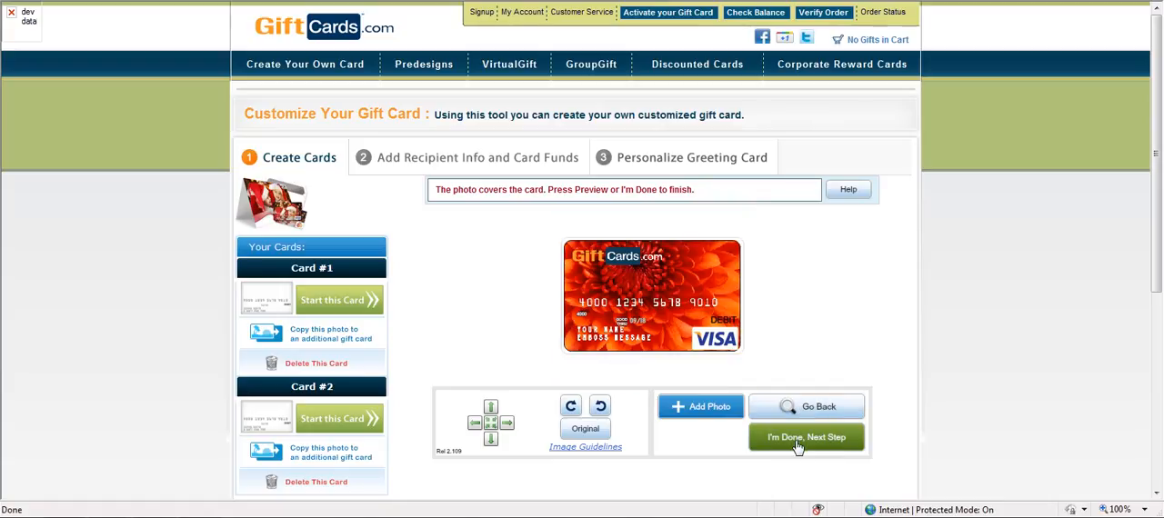
left_click(797, 443)
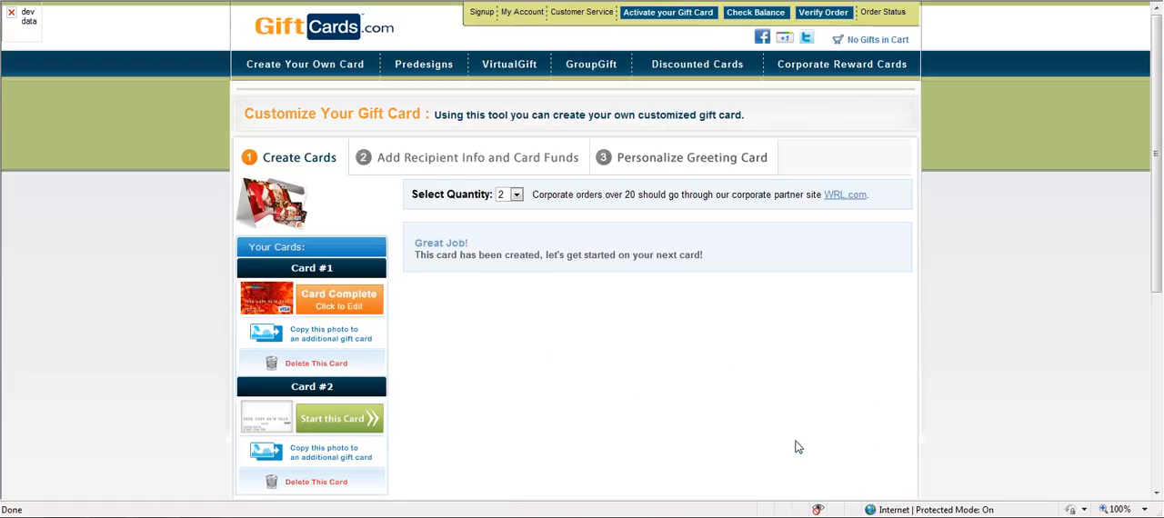
left_click_drag(618, 256, 709, 270)
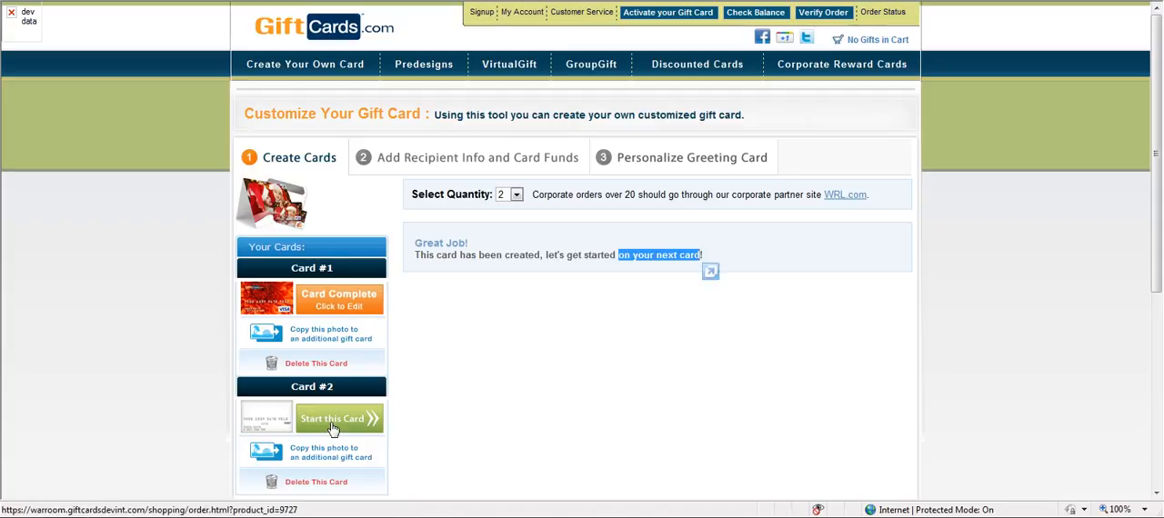
- Start Card #2 as a Visa gift card and add the Penguins photo from the Sample Pictures folder
left_click(333, 423)
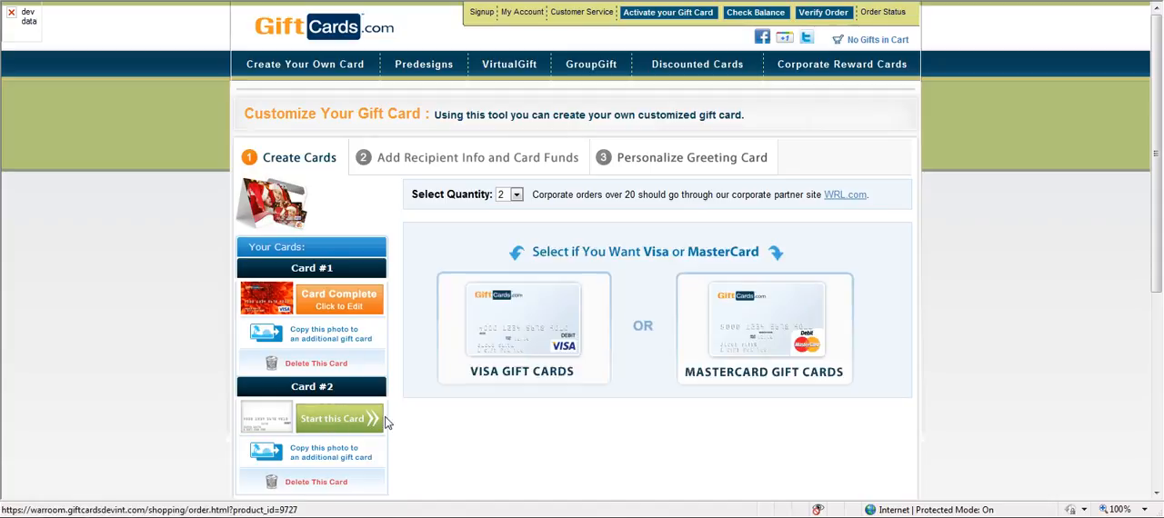
left_click(547, 343)
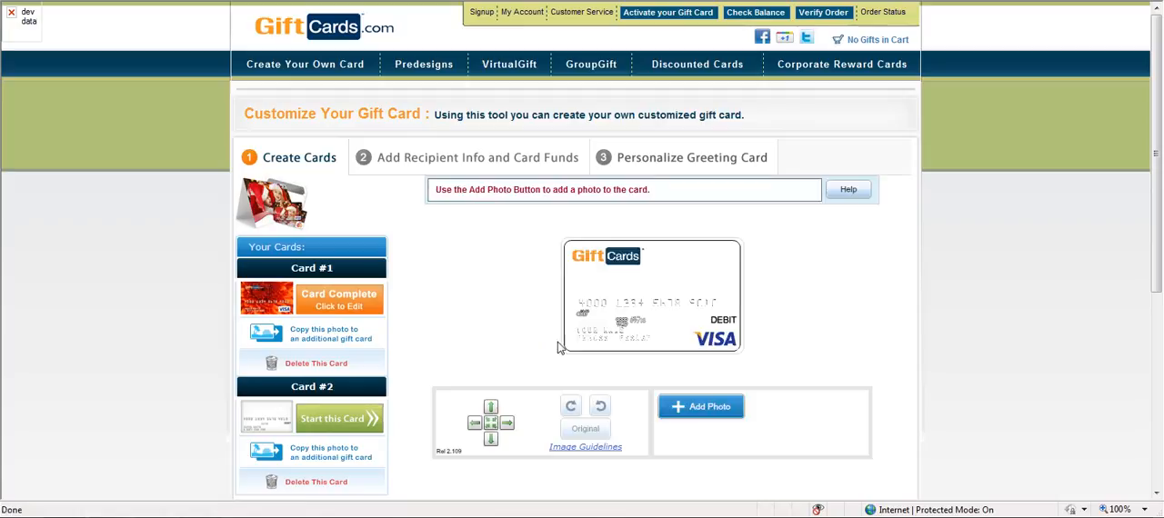
left_click(700, 416)
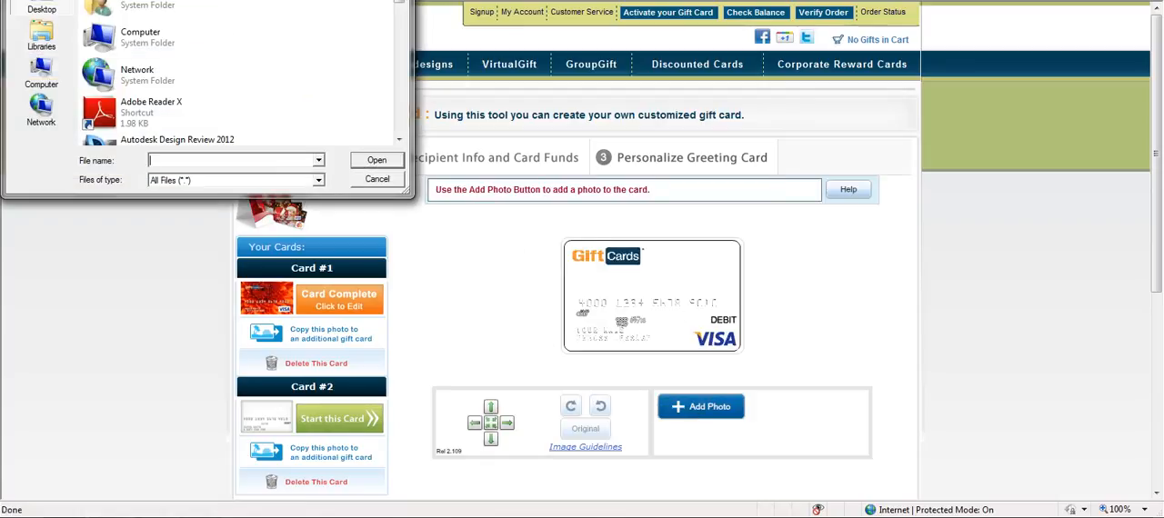
double_click(98, 1)
double_click(103, 3)
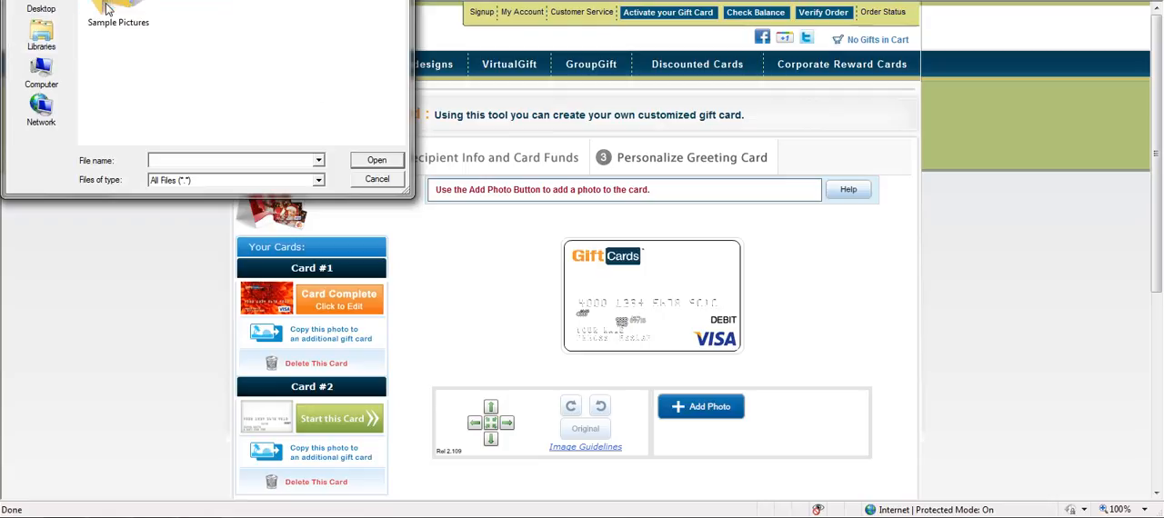
double_click(107, 10)
left_click(250, 100)
double_click(250, 100)
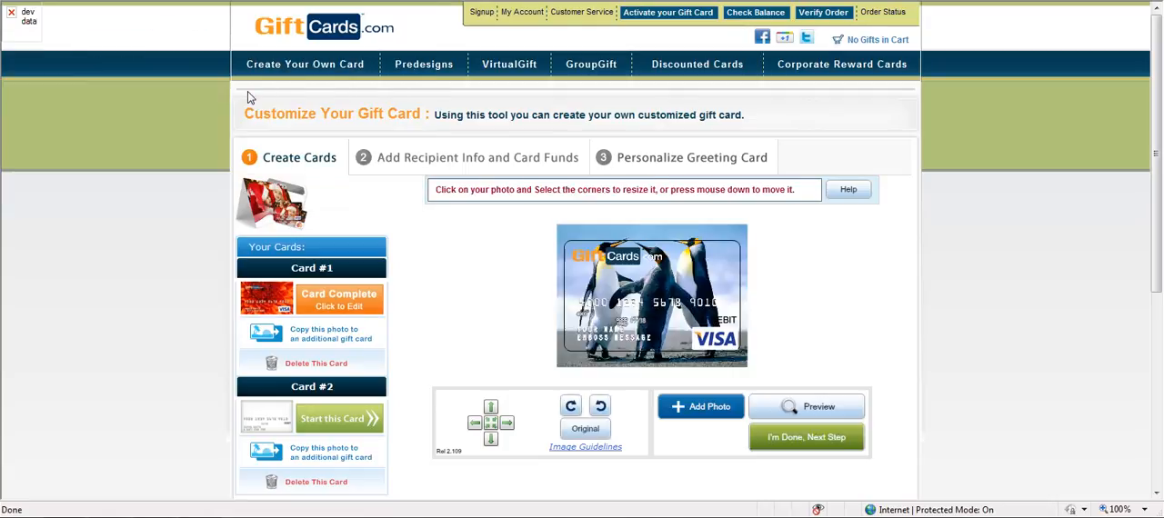
- Rotate the penguins photo counterclockwise, finish Card #2 and proceed to the recipient info and card funds
left_click(600, 407)
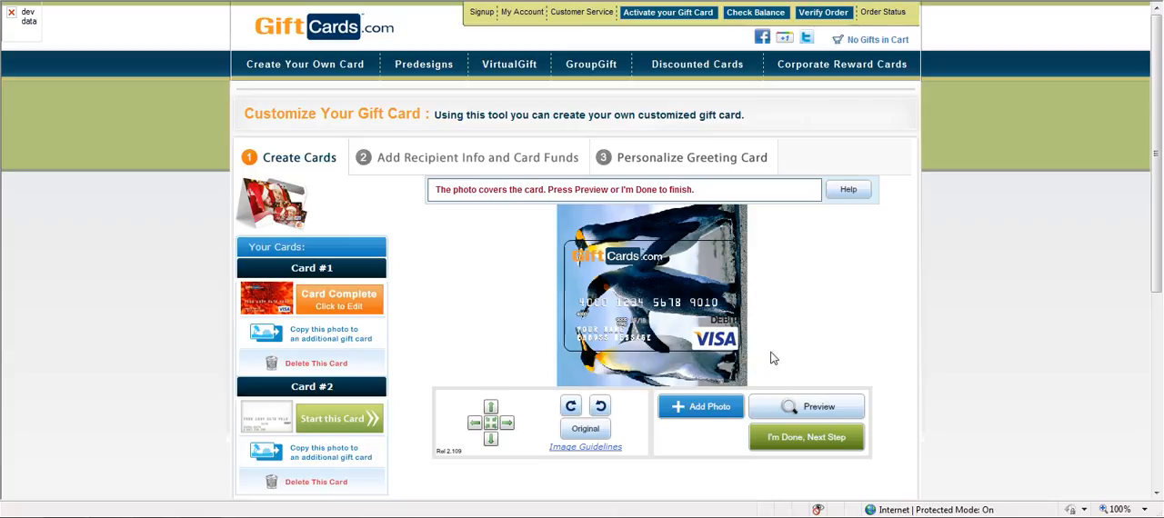
left_click(794, 439)
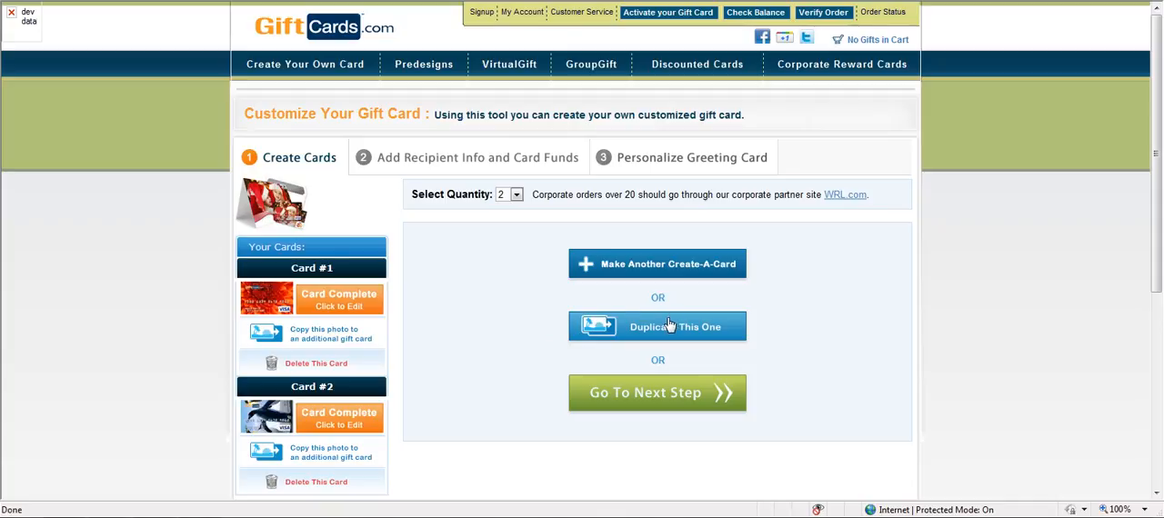
left_click(639, 394)
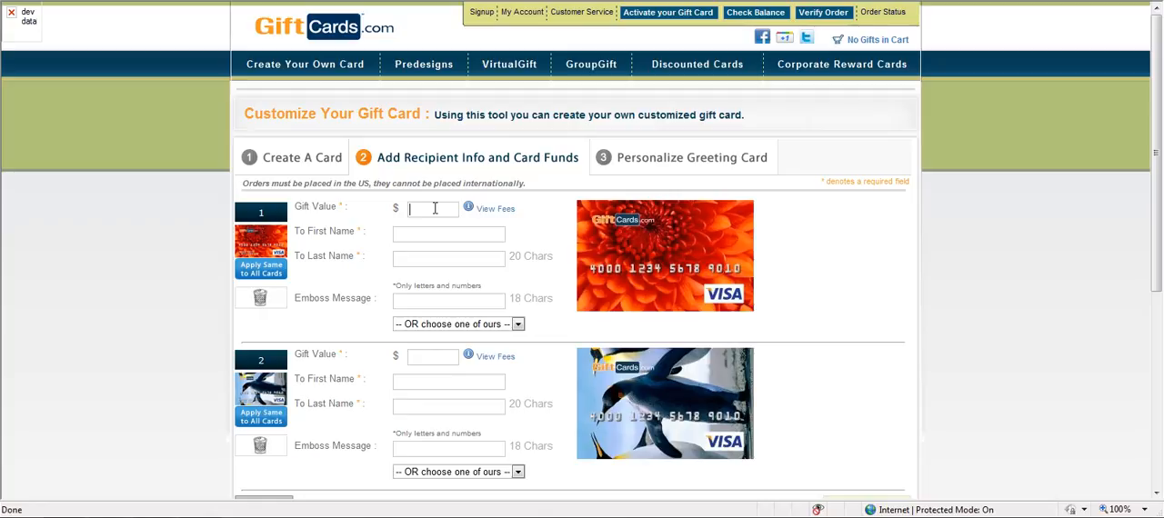
- Set the first card's gift value to $25 and enter the recipient's first and last name
key("Tab")
key("Caps_Lock")
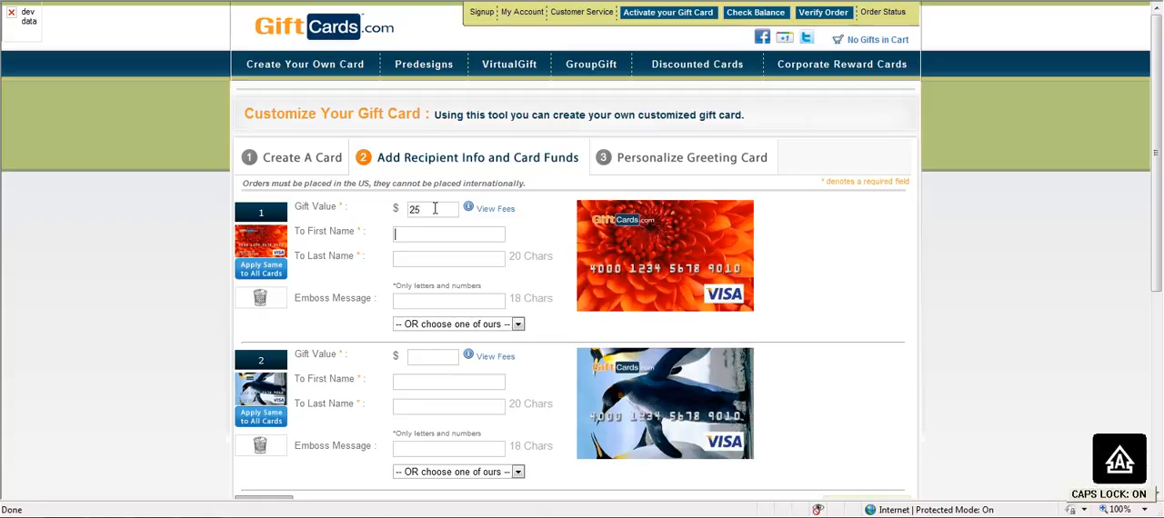
key("Caps_Lock")
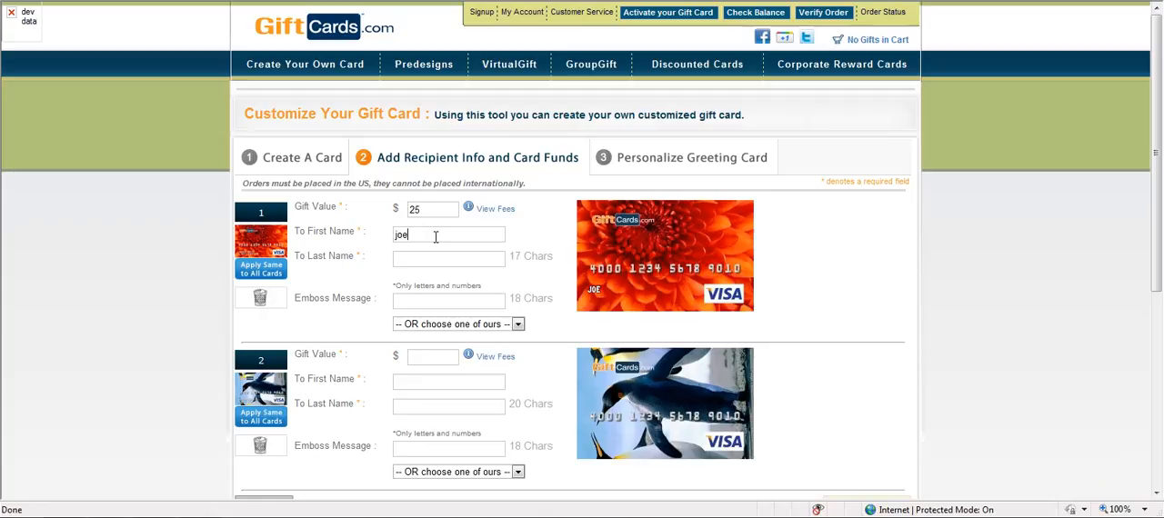
- Look through the preset emboss messages for the first card without choosing one
left_click(433, 302)
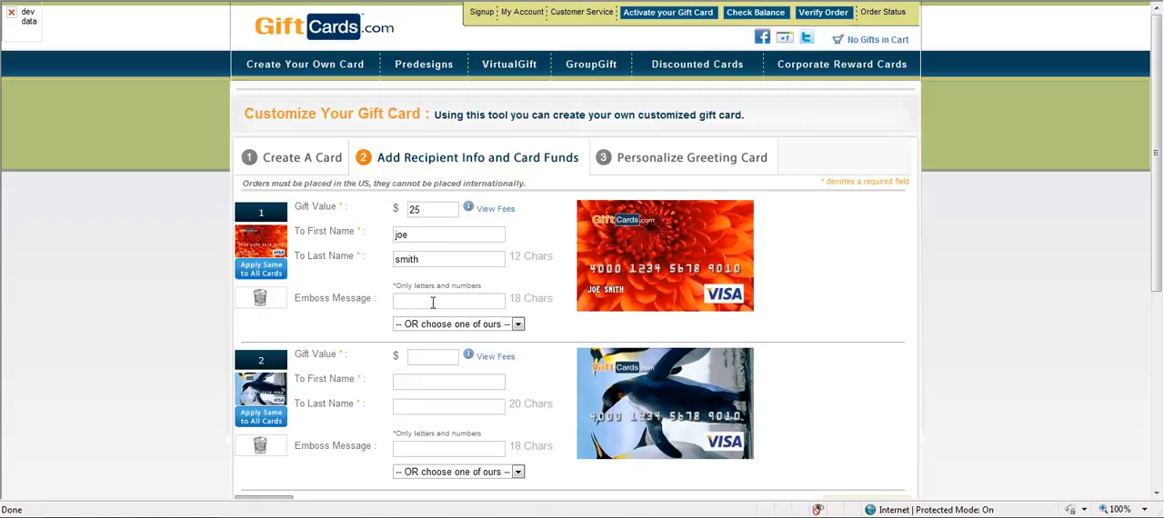
left_click(435, 325)
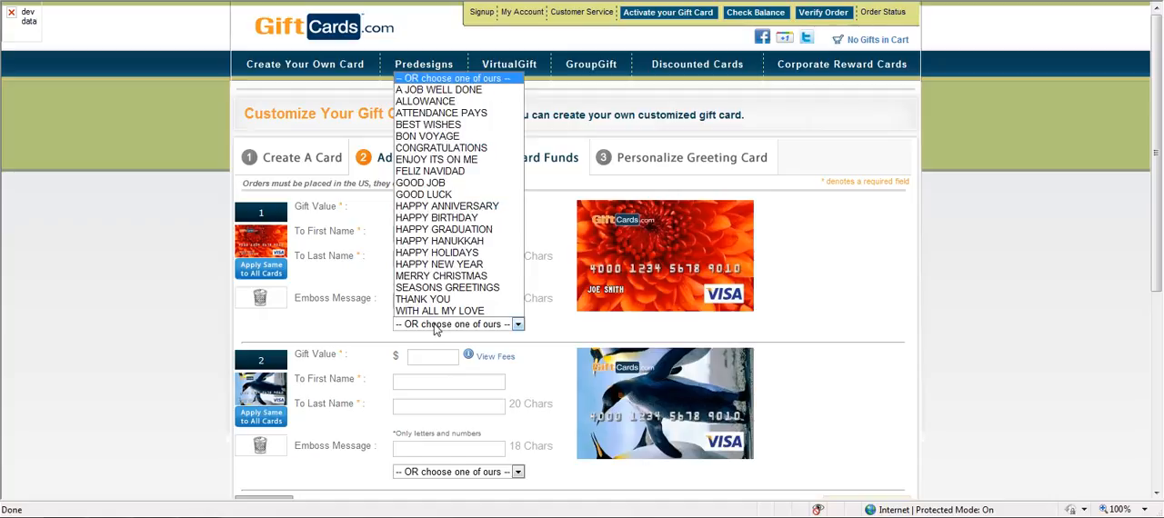
left_click(423, 304)
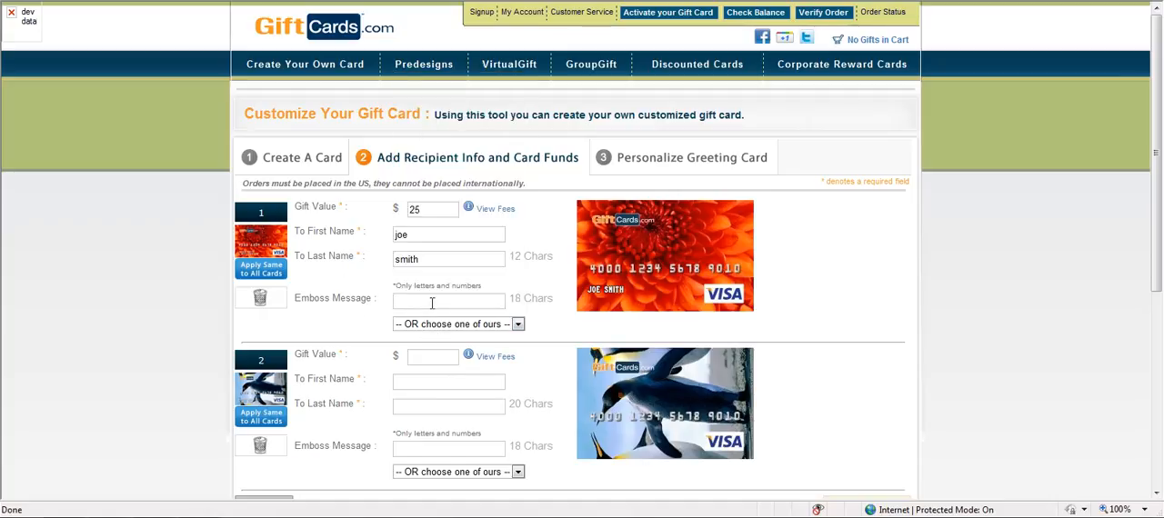
- Choose SEASONS GREETINGS from the preset emboss messages for the first card
left_click(517, 325)
left_click(353, 323)
left_click(518, 325)
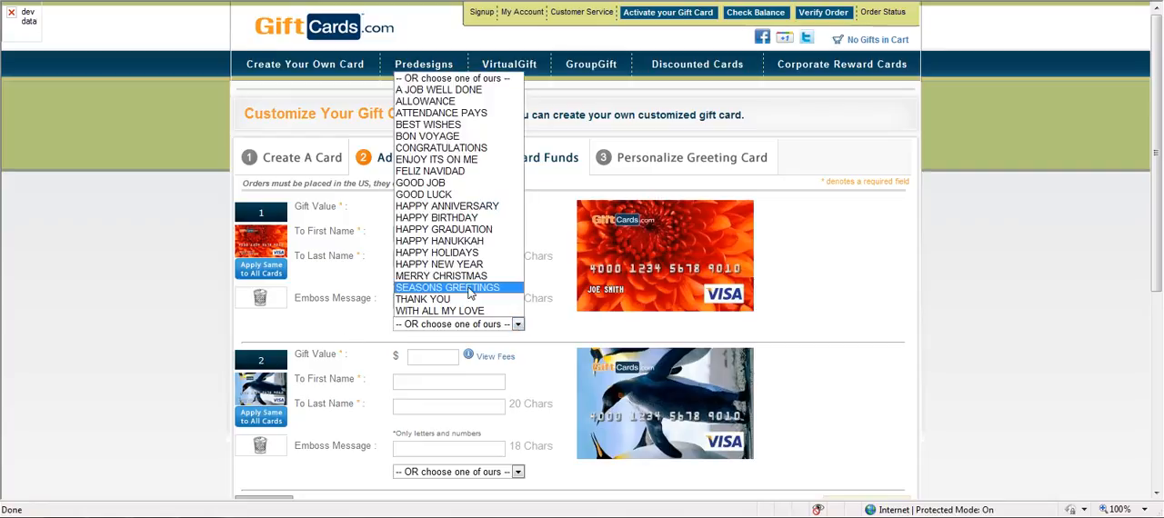
left_click(470, 288)
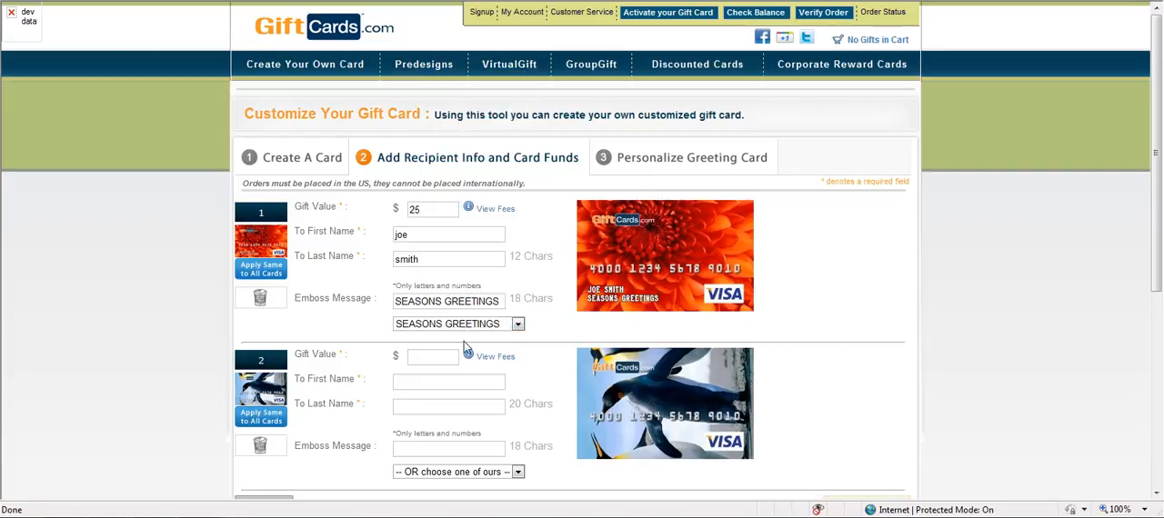
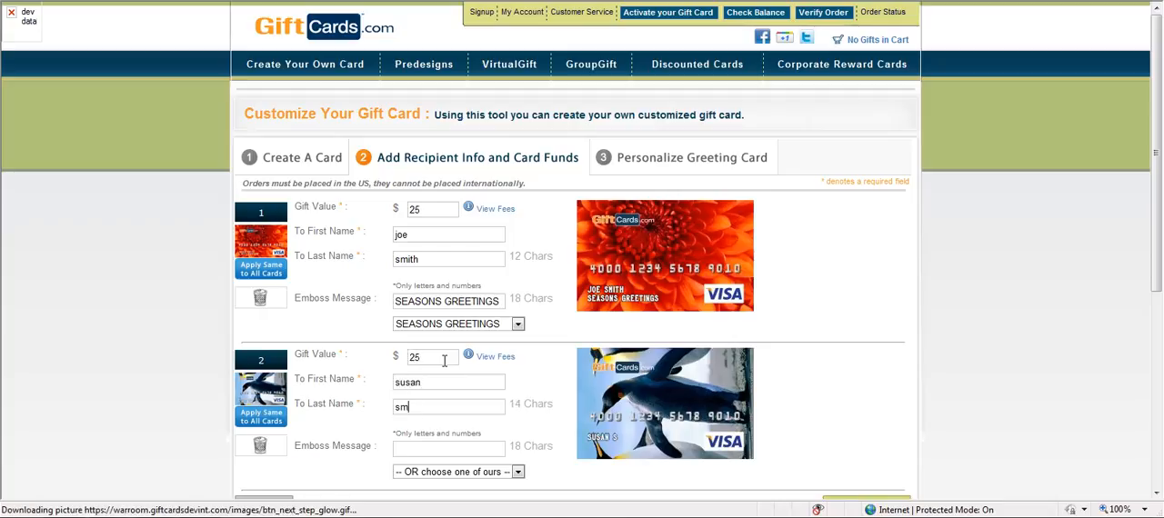
- Enter the emboss message "you are great" for the second card and proceed to the greeting card personalization
left_click(465, 450)
type("you are great")
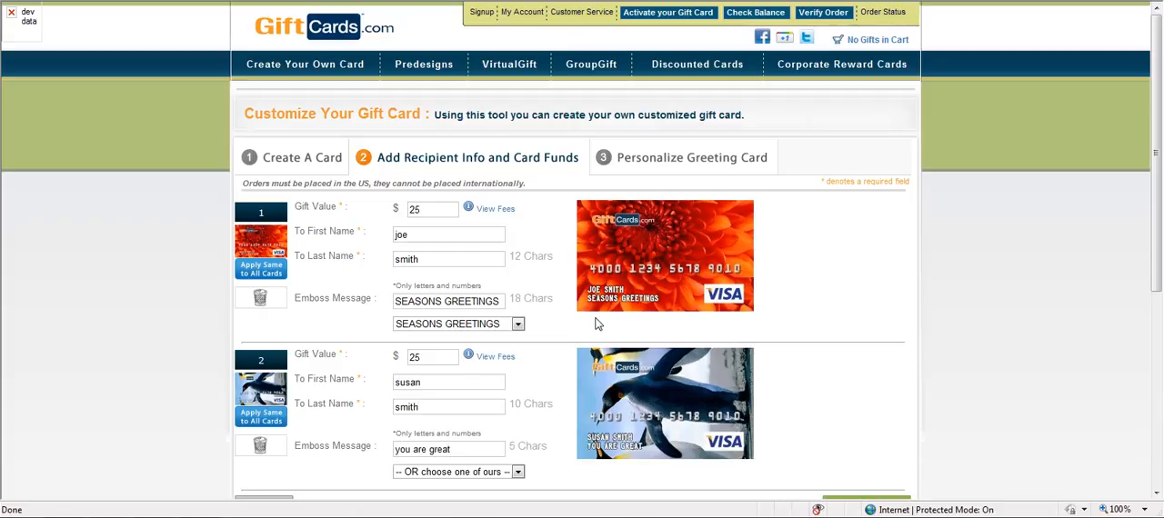
scroll(1159, 228, "down", 2)
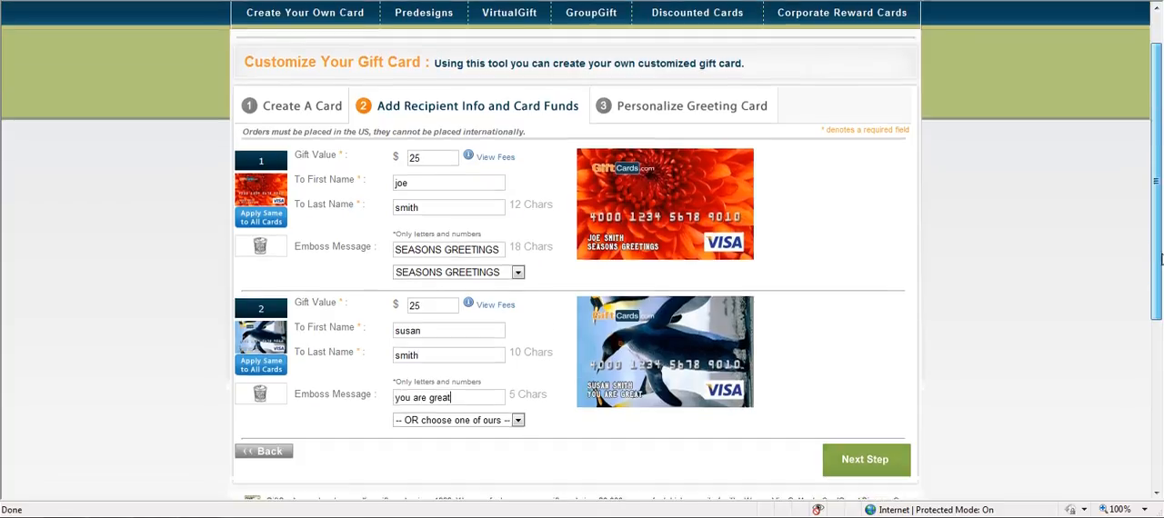
left_click(898, 417)
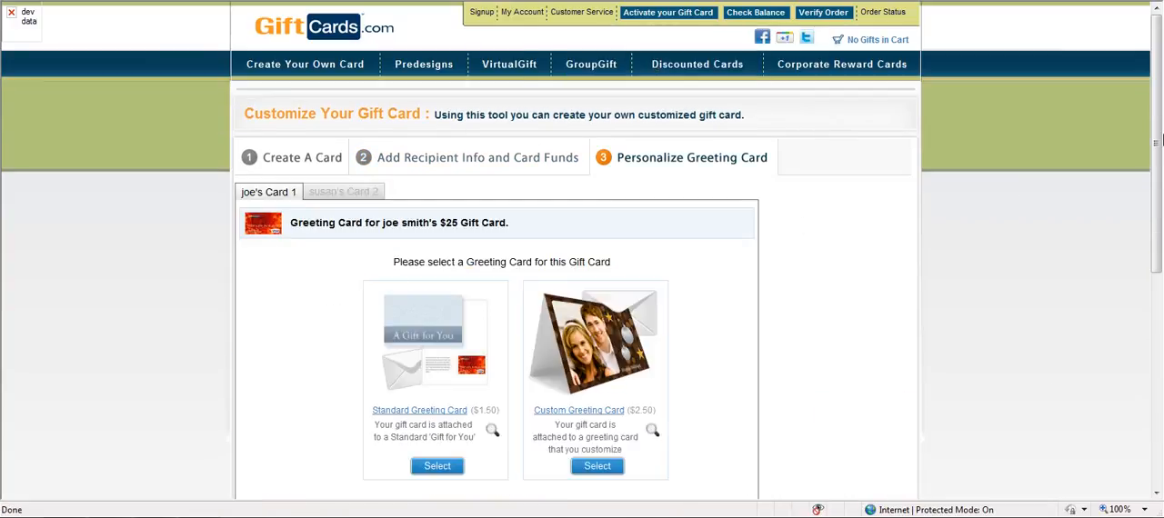
- Choose a Custom Greeting Card for the first gift card, using the snowman template from the HOLIDAY category
scroll(1157, 136, "down", 1)
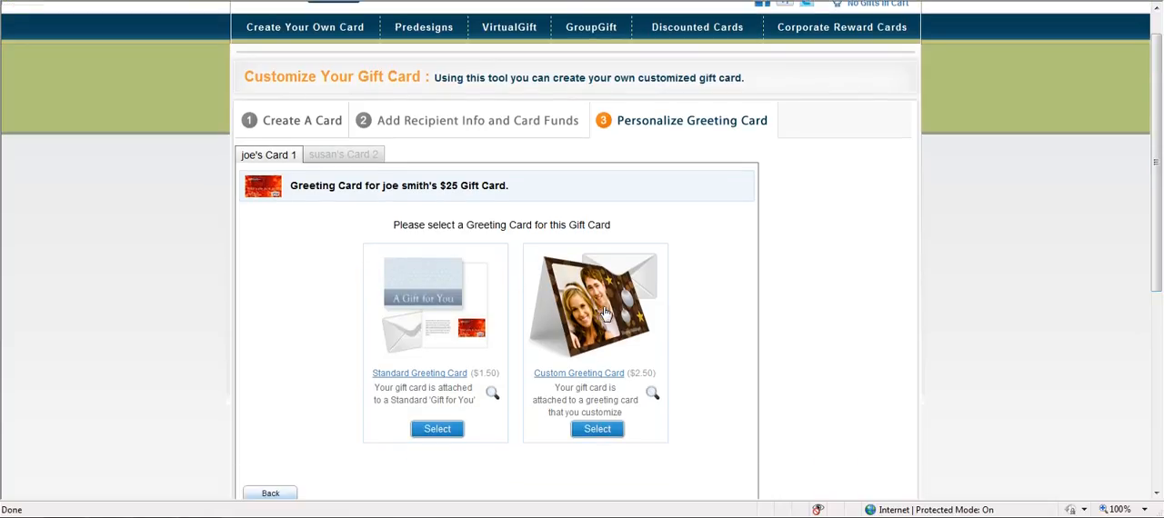
left_click(595, 431)
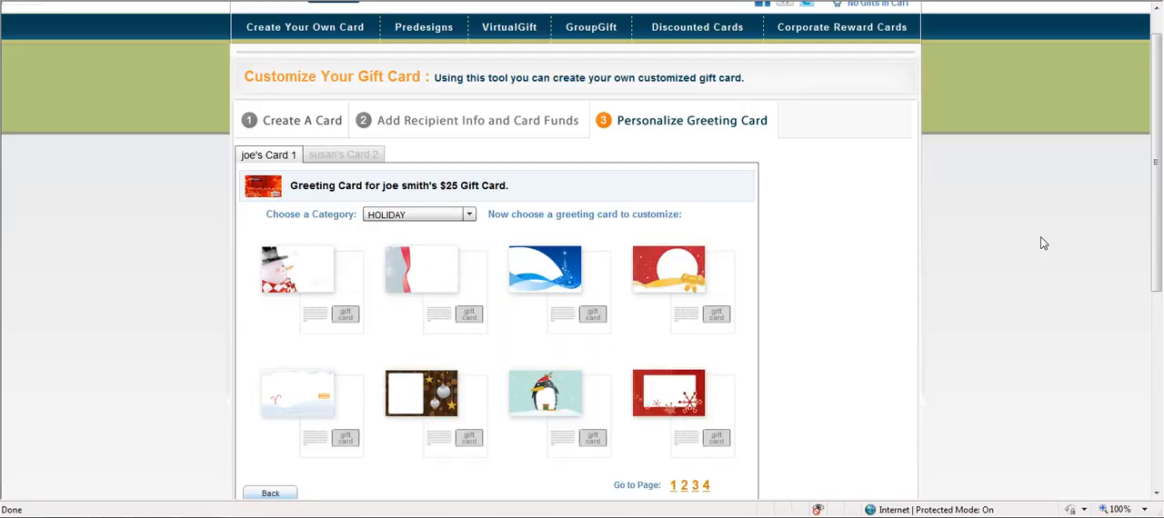
scroll(1155, 187, "down", 2)
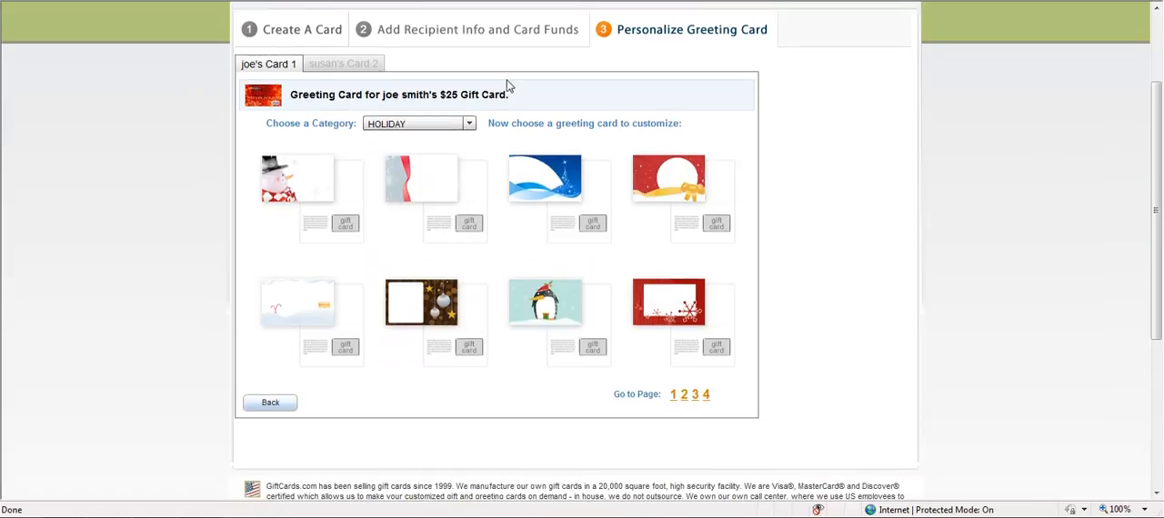
left_click(470, 128)
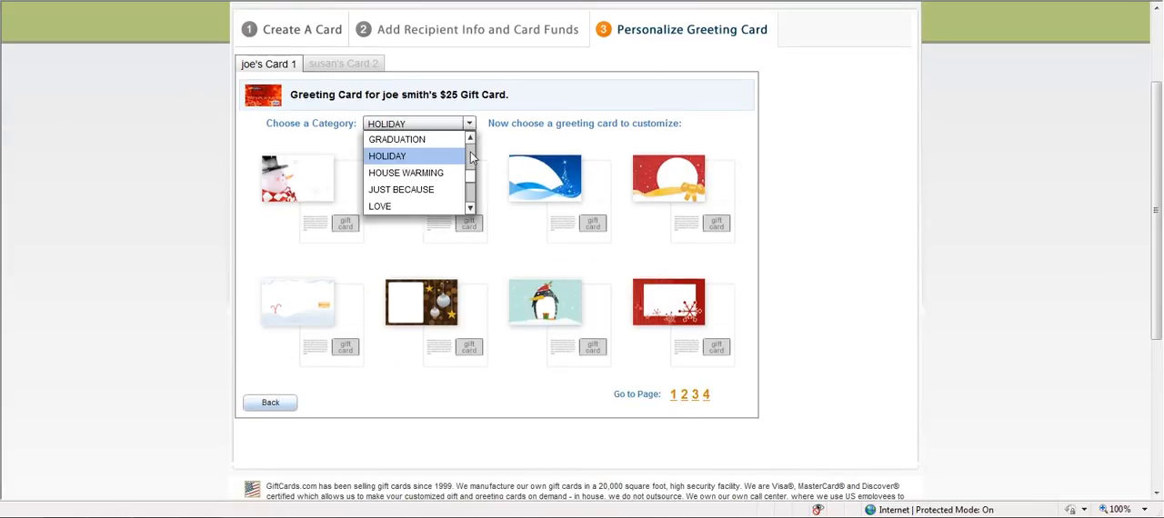
scroll(470, 155, "up", 2)
scroll(470, 181, "down", 2)
left_click(405, 156)
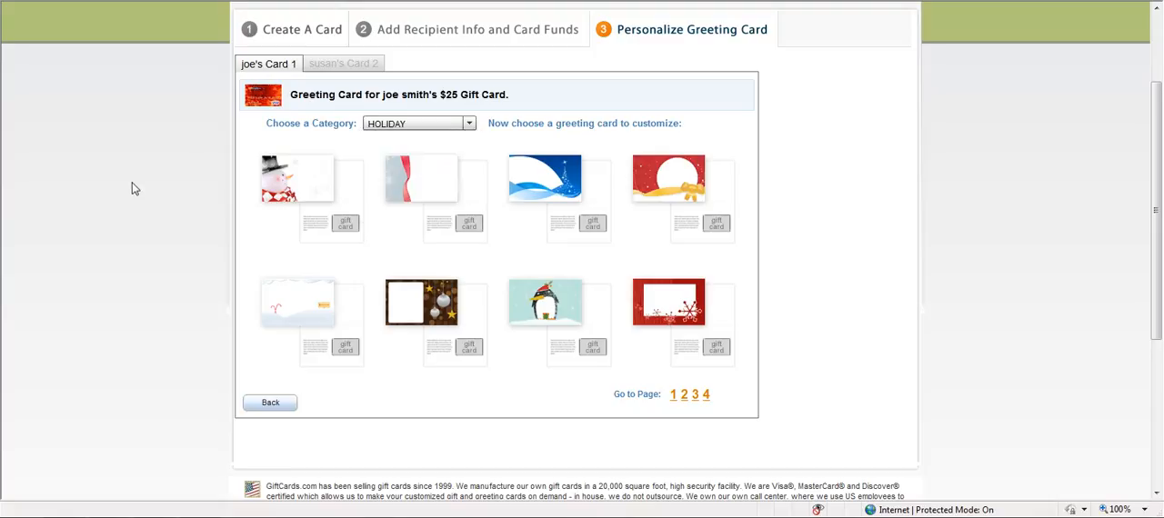
left_click(312, 185)
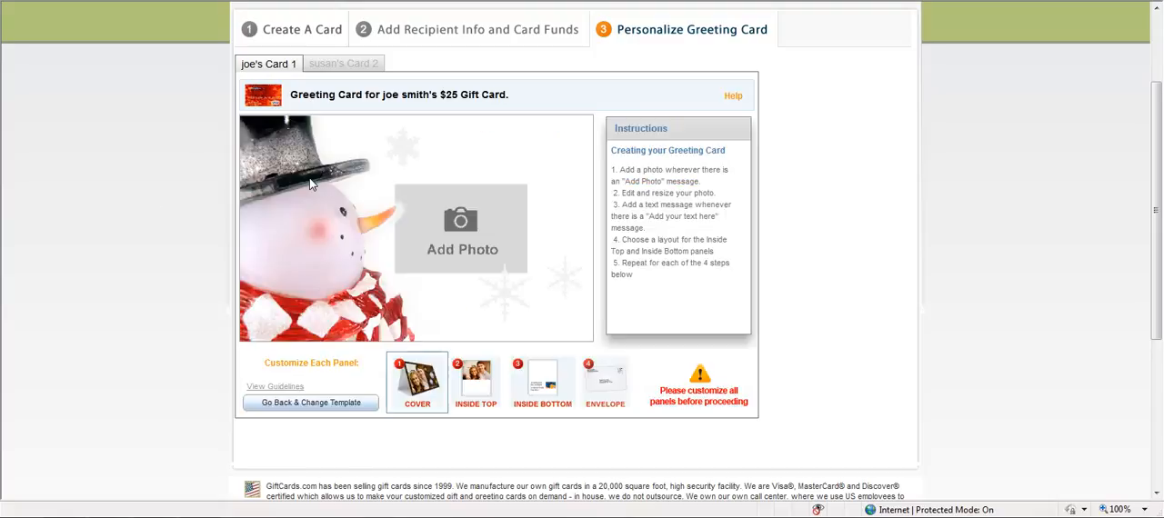
- Add the red desert rock photo from the Sample Pictures folder to the greeting card's cover
left_click(459, 232)
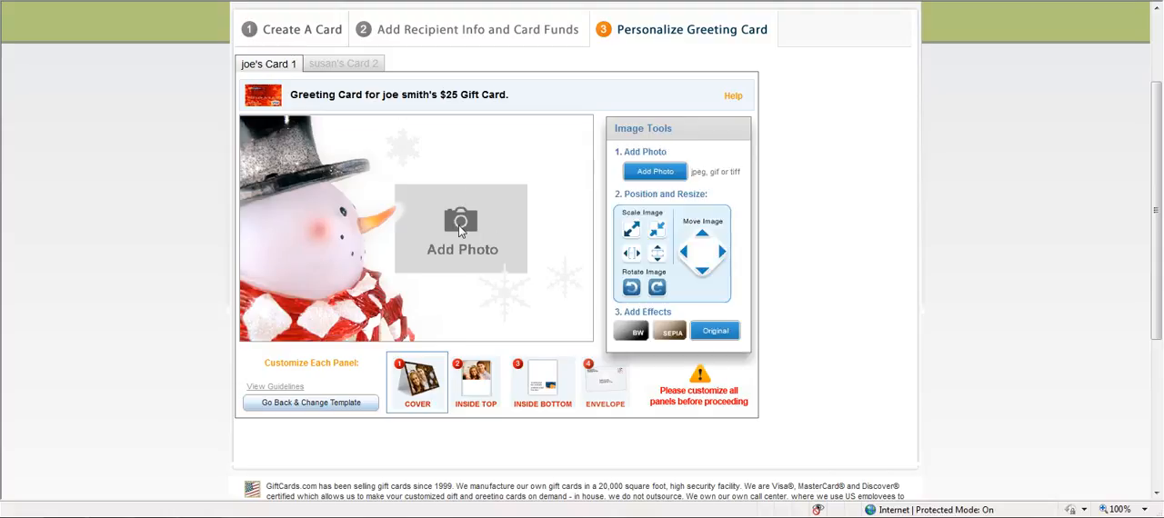
left_click(667, 173)
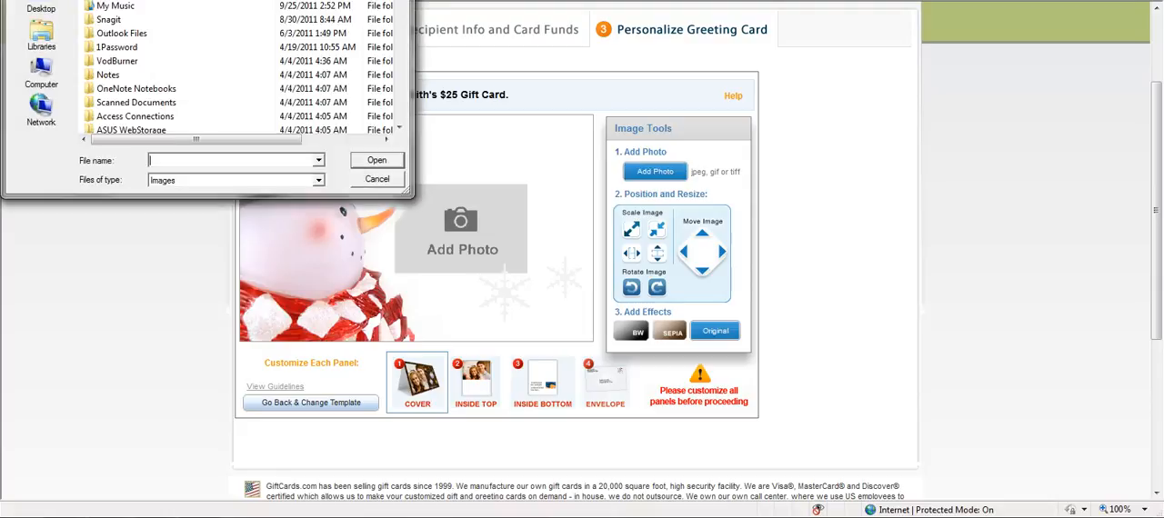
left_click(43, 41)
left_click(108, 20)
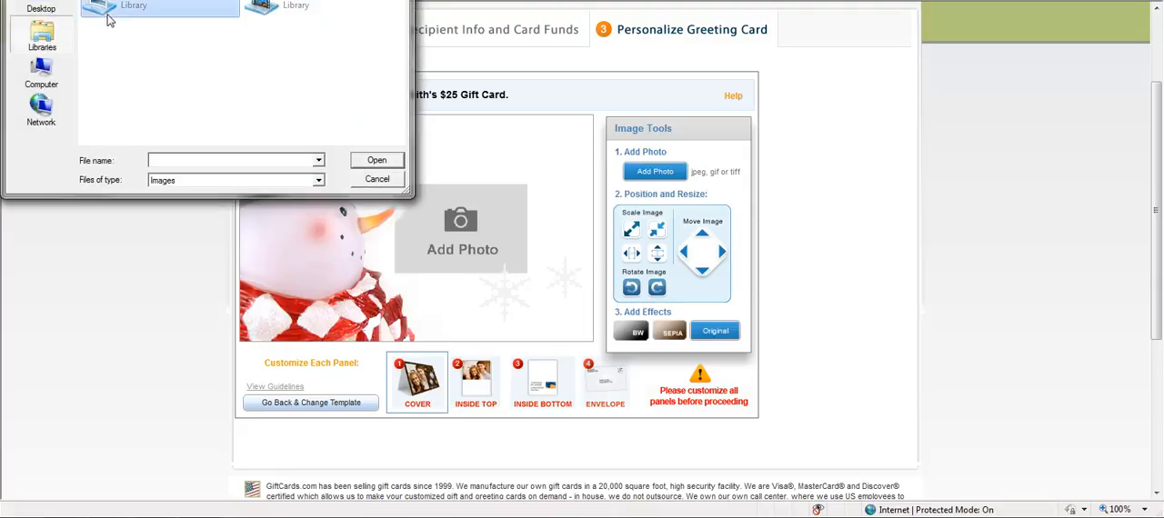
double_click(108, 20)
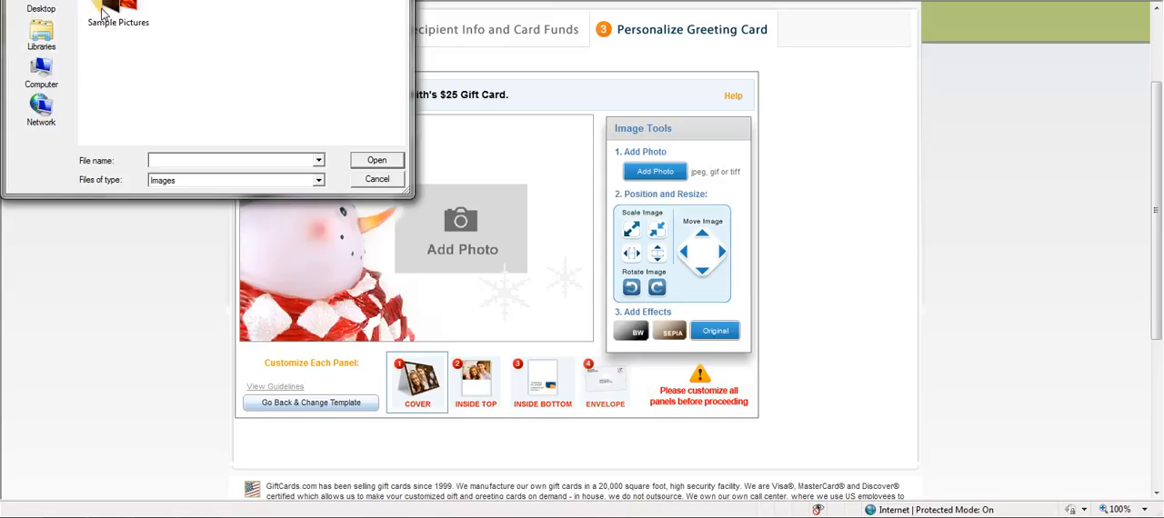
double_click(109, 11)
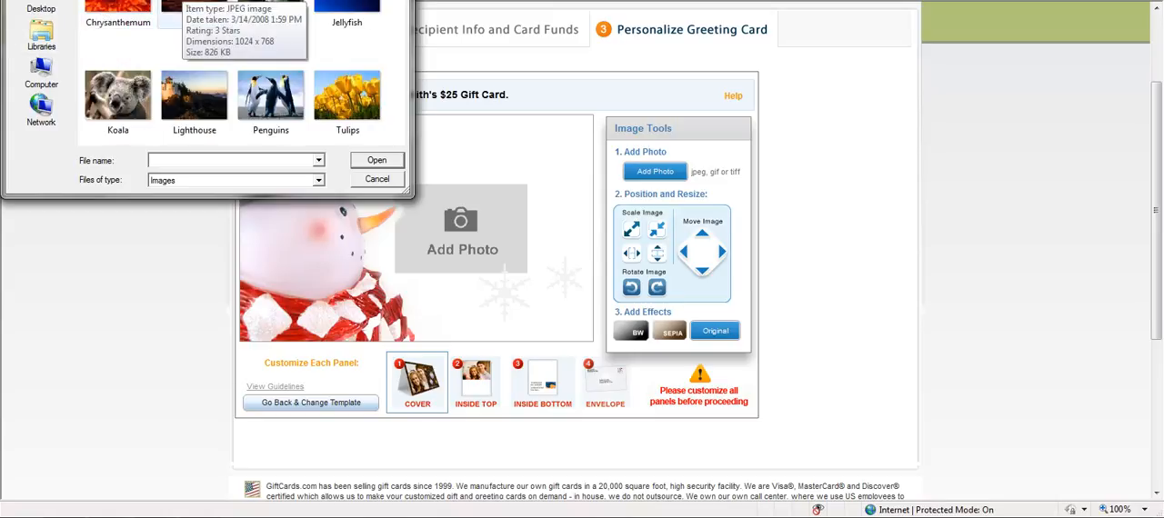
double_click(193, 13)
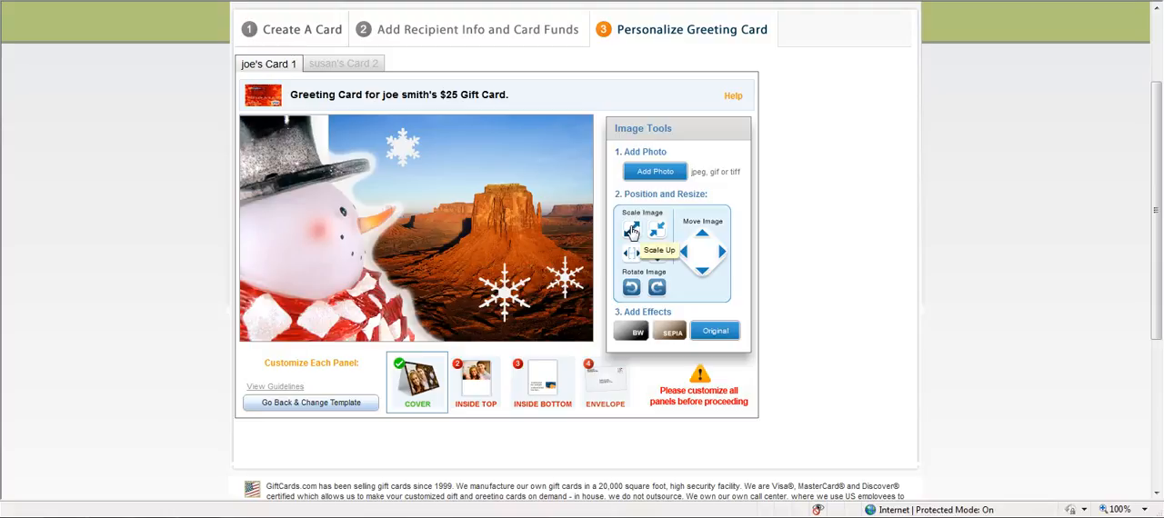
- Try scaling the cover photo up and back down, and rotating it
left_click(637, 232)
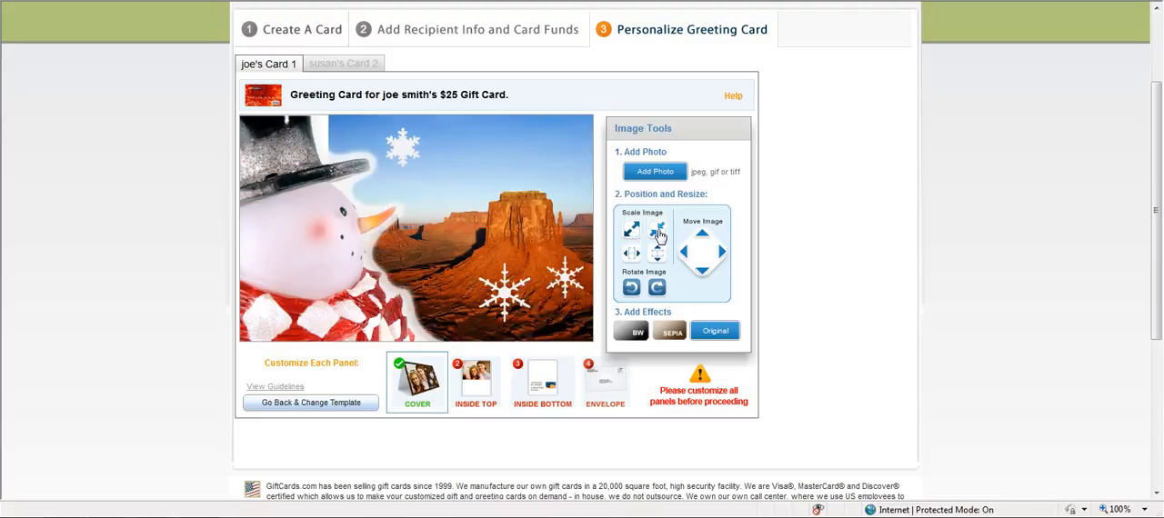
left_click(659, 233)
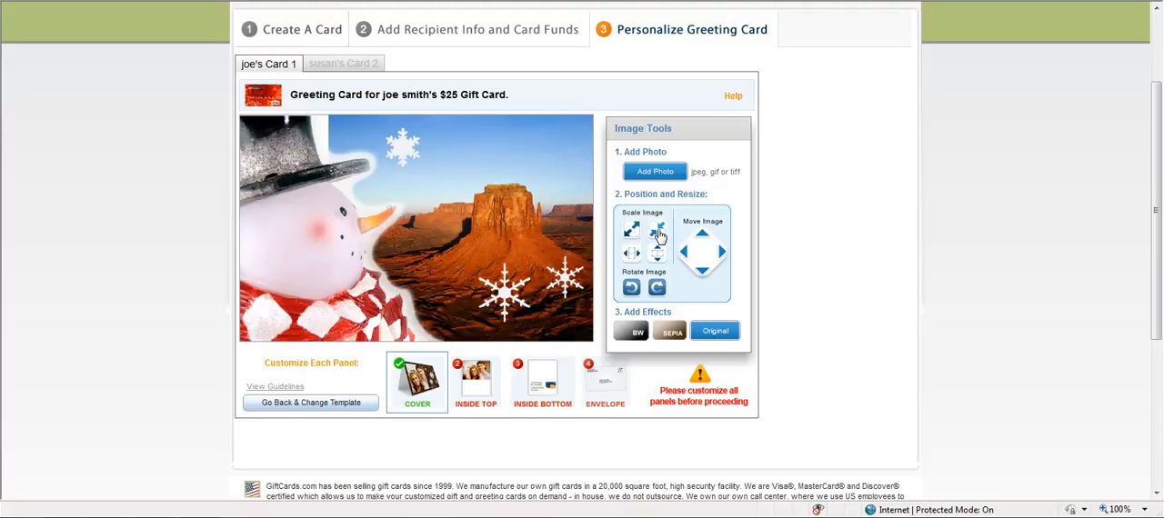
left_click(657, 288)
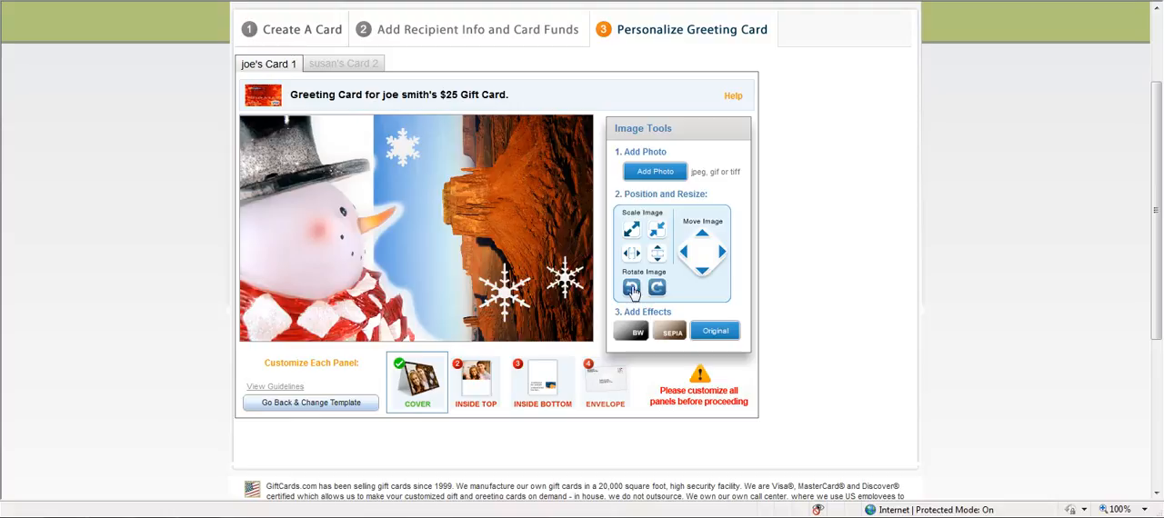
left_click(631, 288)
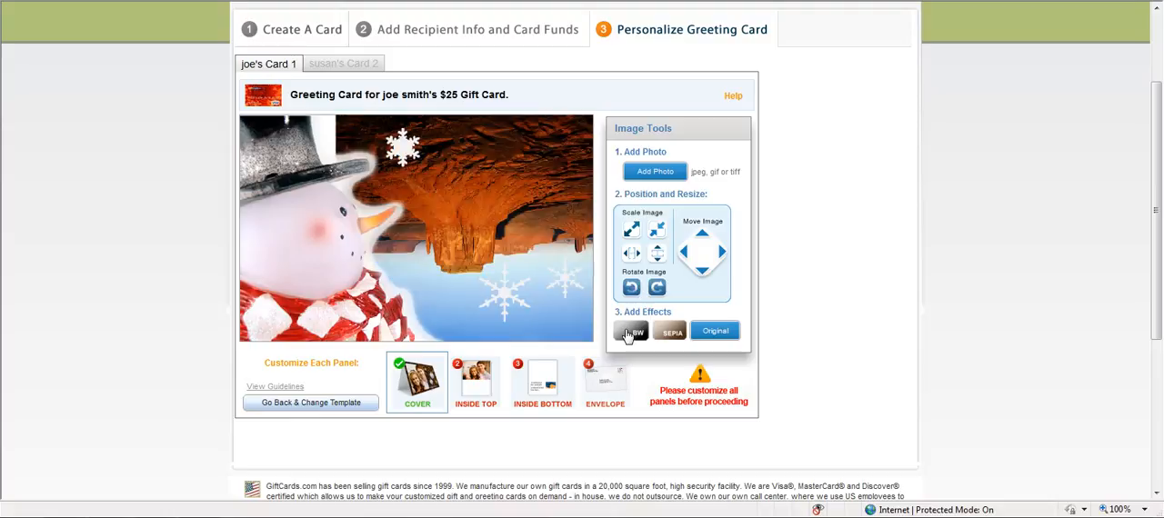
- Try the black-and-white and sepia effects on the cover photo, restore its original colors and rotate it upright
left_click(630, 333)
left_click(671, 333)
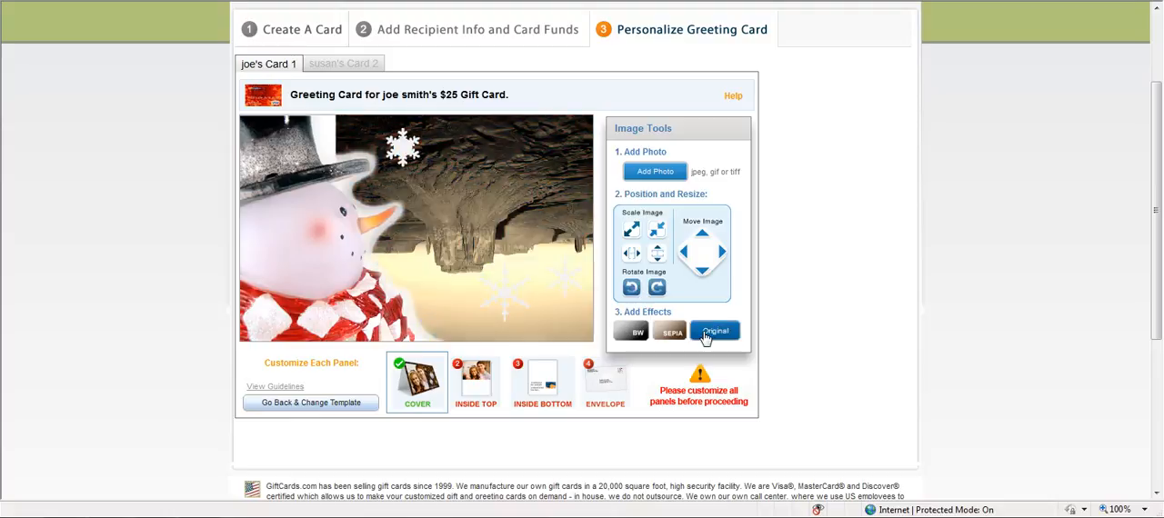
left_click(707, 333)
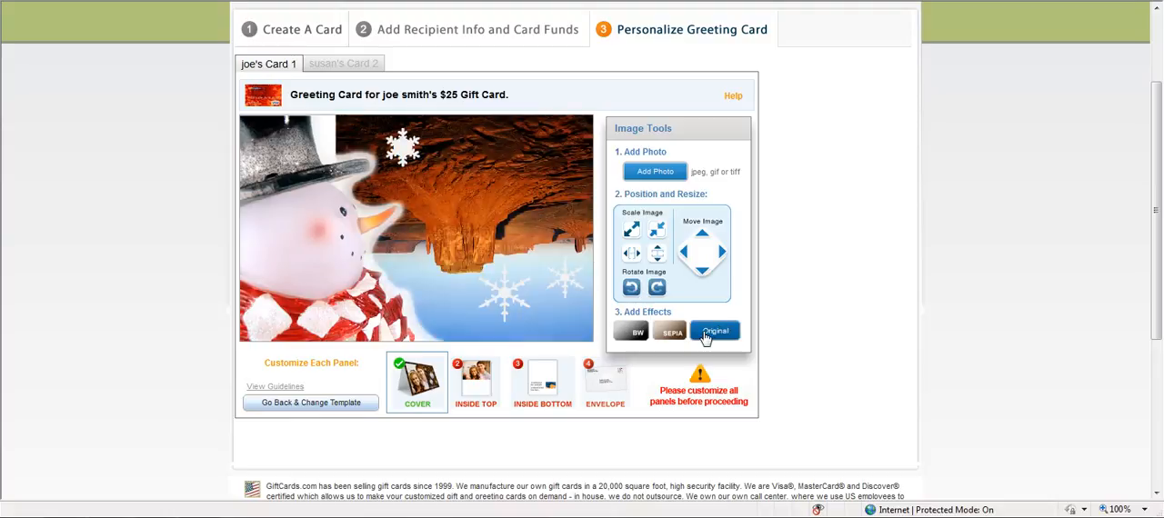
left_click(658, 289)
left_click(659, 289)
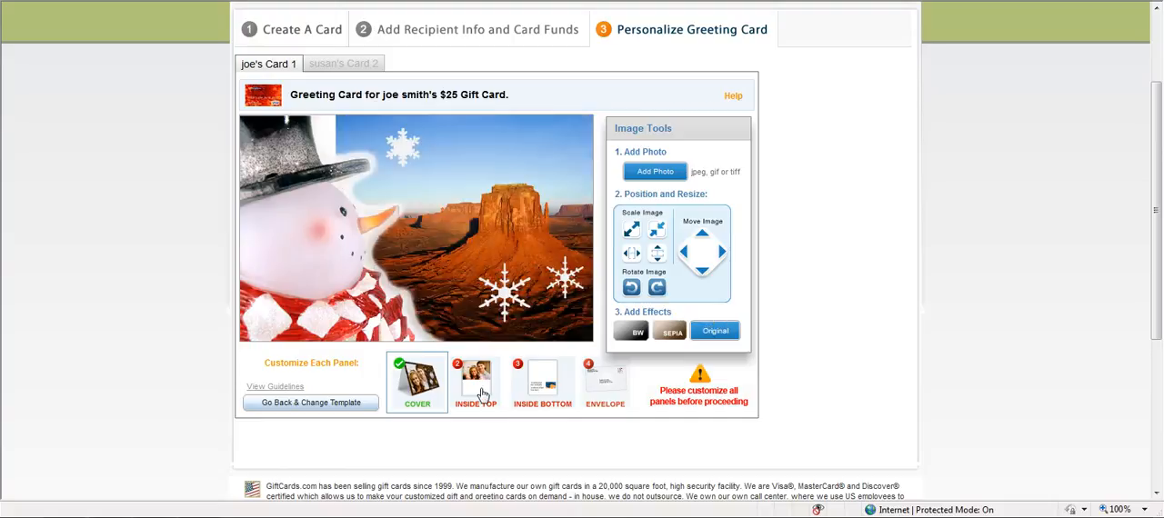
- Give the greeting card's inside top panel the text layout with the message "this is a great summer!"
left_click(480, 391)
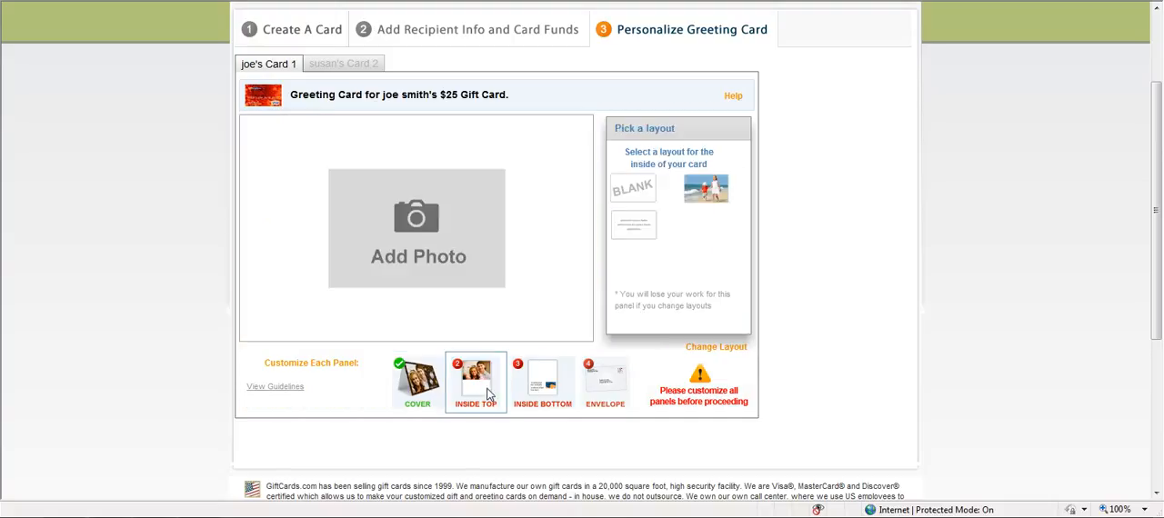
left_click(634, 225)
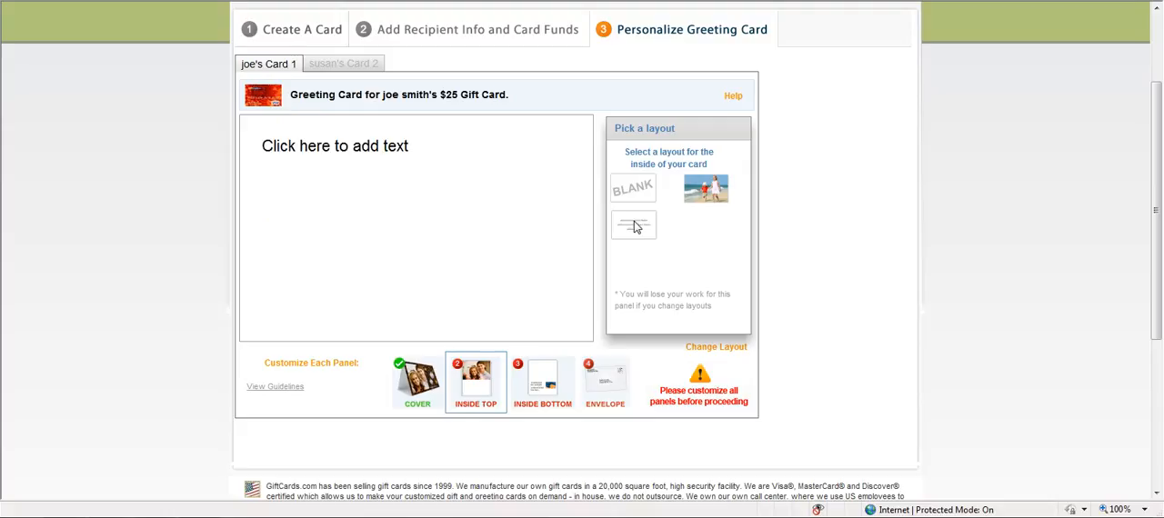
left_click(421, 157)
type("this is a great summer!")
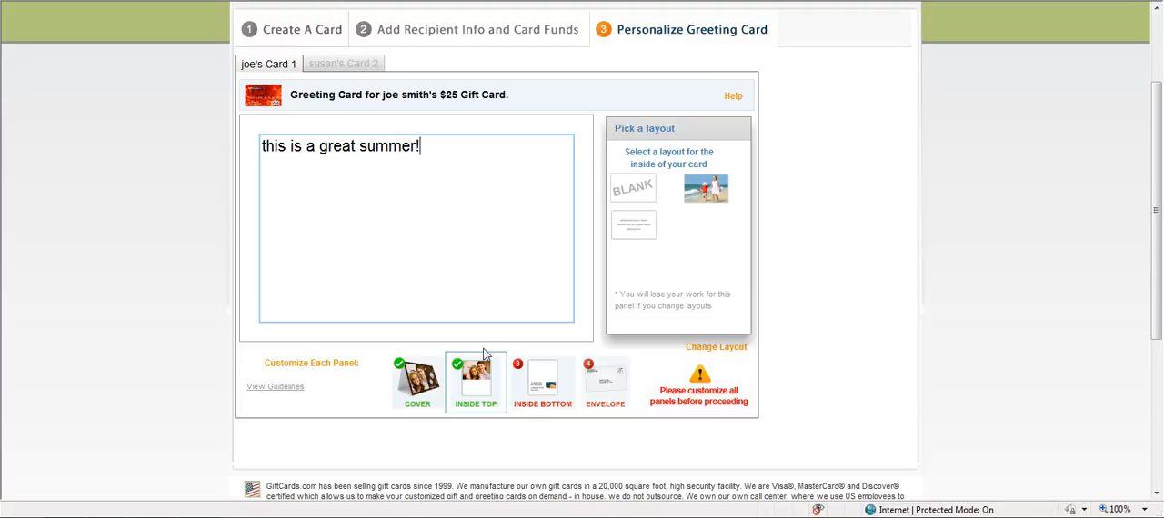
- Enter "Have fun! love dad" on the greeting card's inside bottom panel and complete the envelope panel
left_click(543, 357)
left_click(543, 375)
left_click(409, 145)
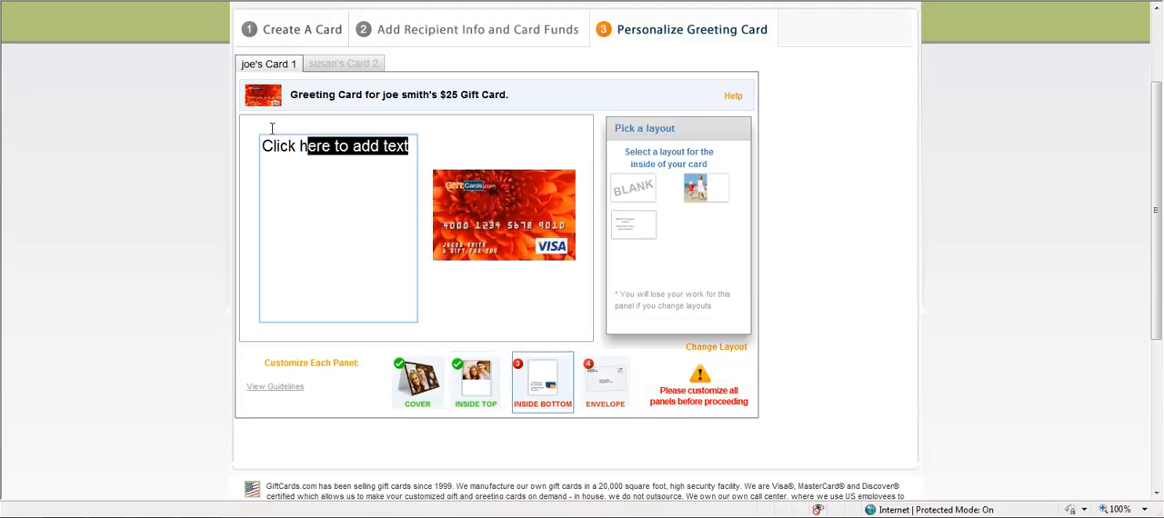
type("Have fun")
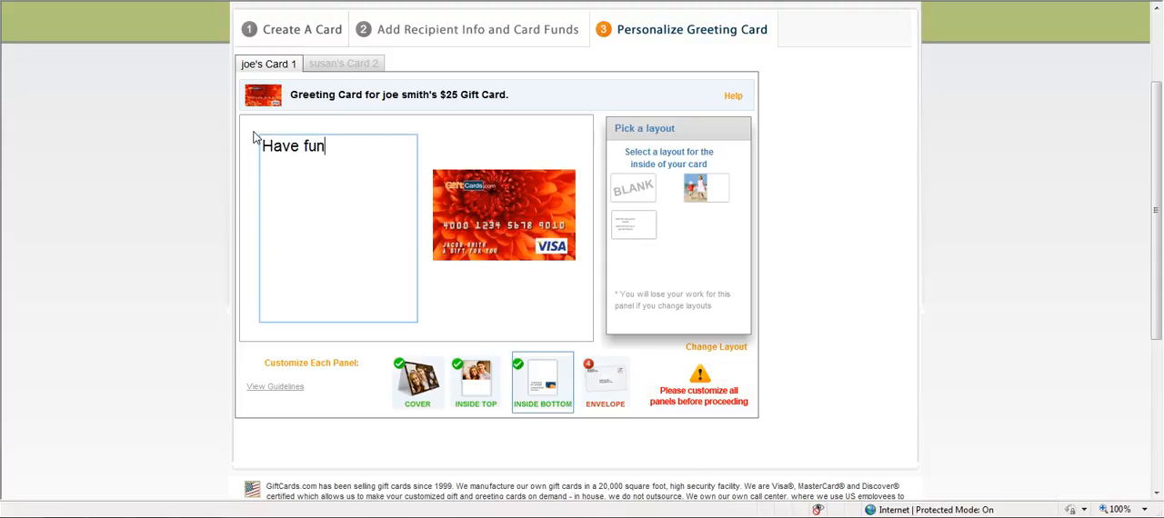
type("!  love dad")
left_click(611, 389)
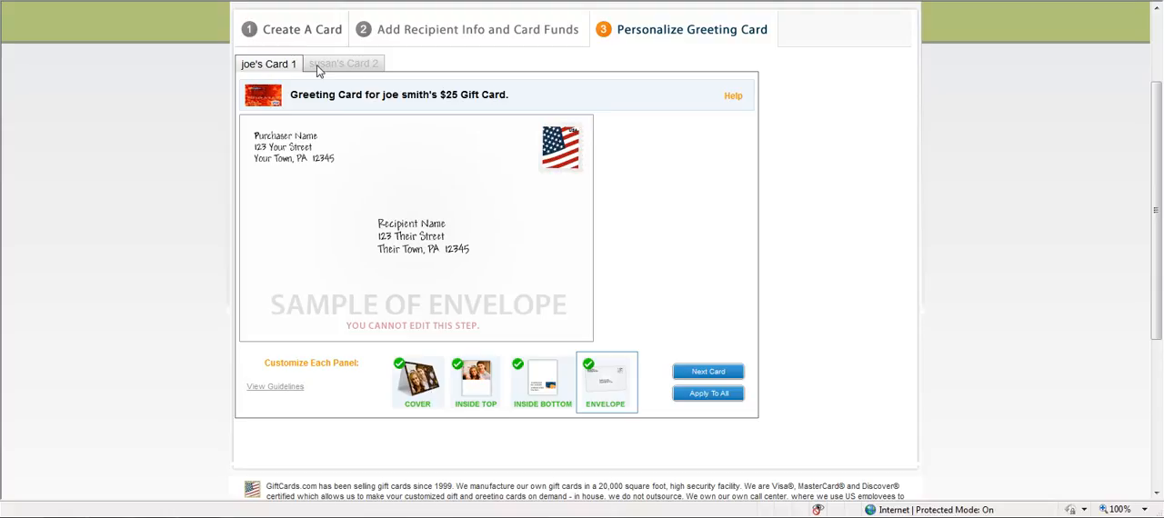
- Apply the finished greeting card to all gift cards and add the cards to the cart
left_click(707, 395)
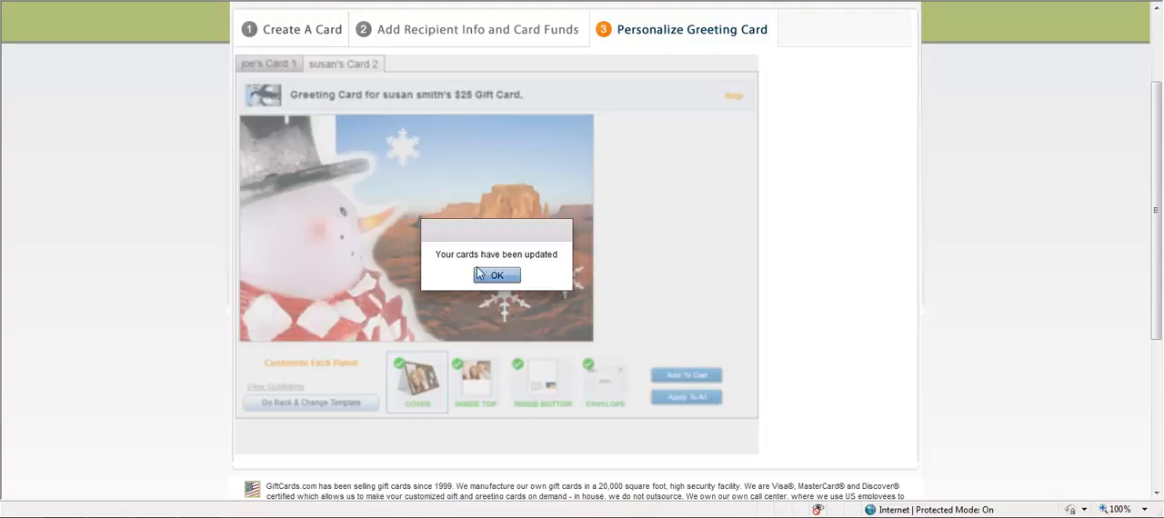
left_click(497, 277)
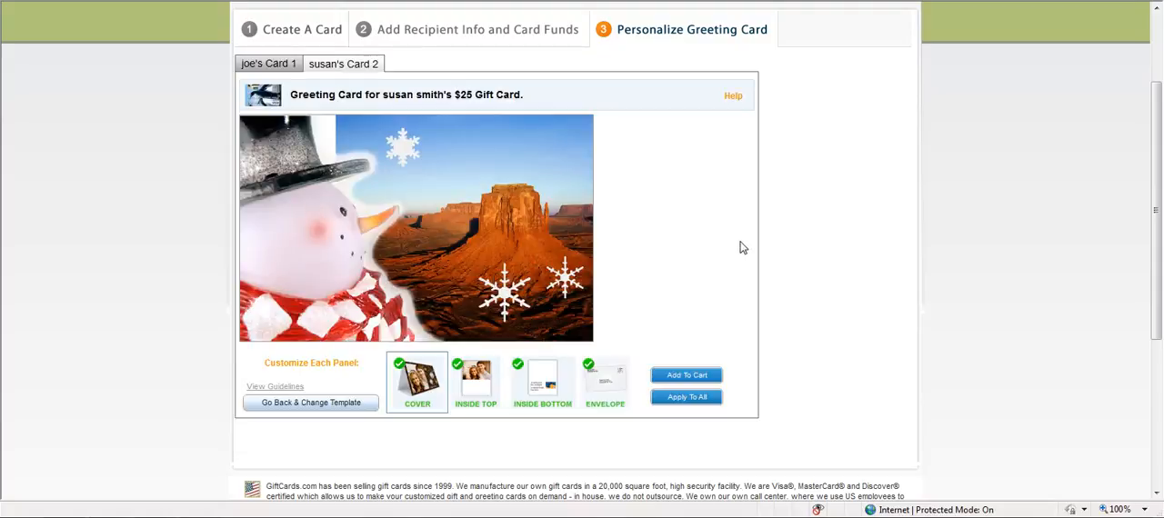
left_click(689, 380)
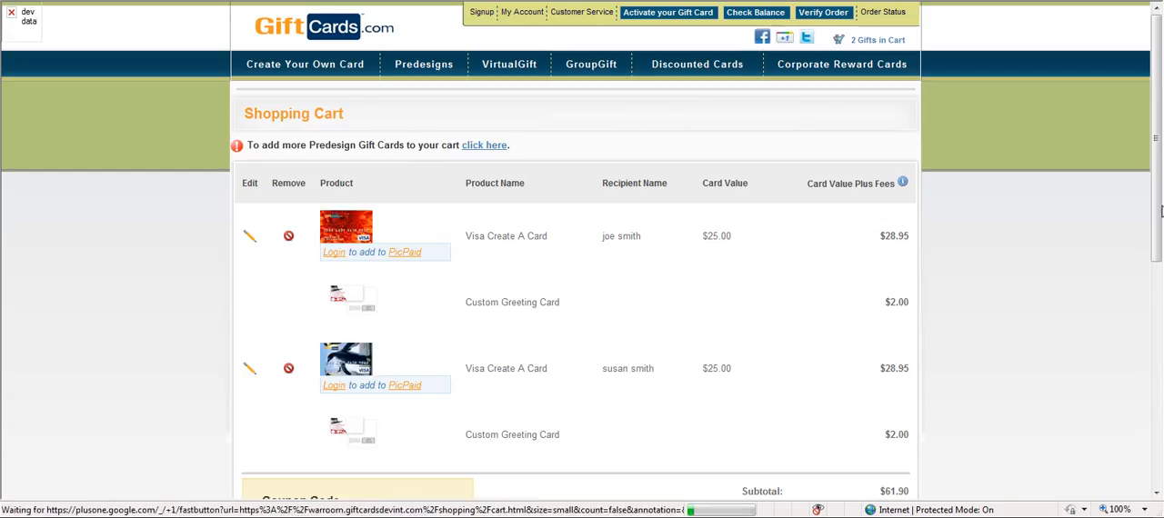
- Activate the coupon code field in the shopping cart
left_click_drag(1160, 211, 1160, 321)
left_click(320, 311)
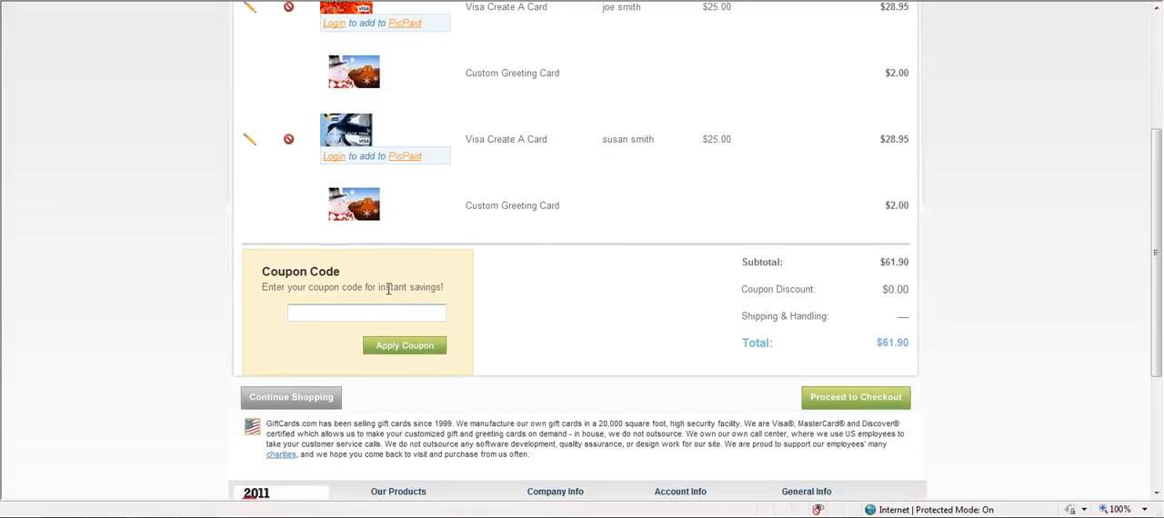